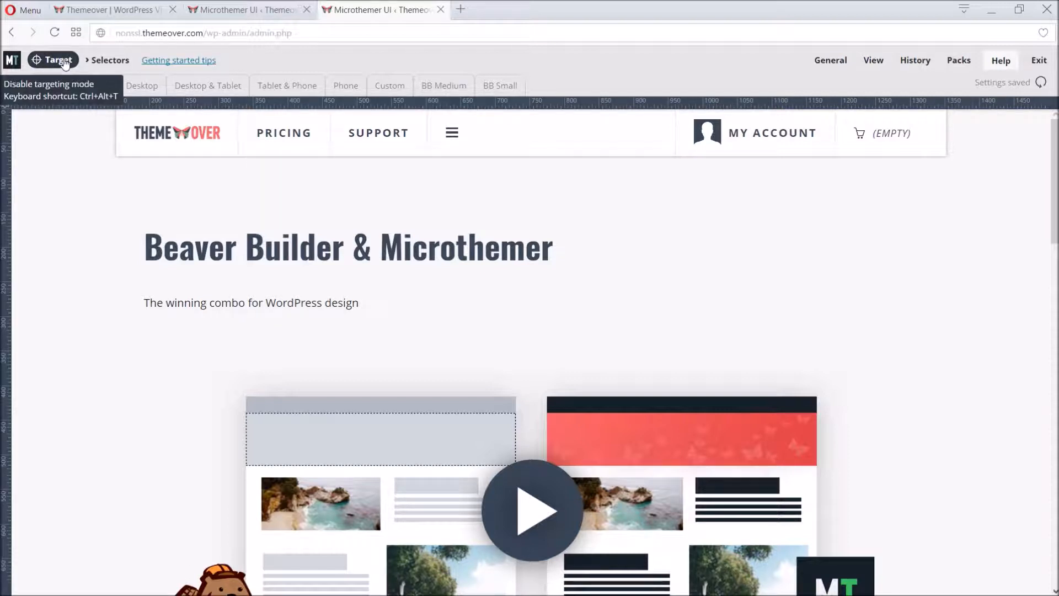
# - Turn on targeting mode and pick the page's full-width header element
pyautogui.click(64, 62)
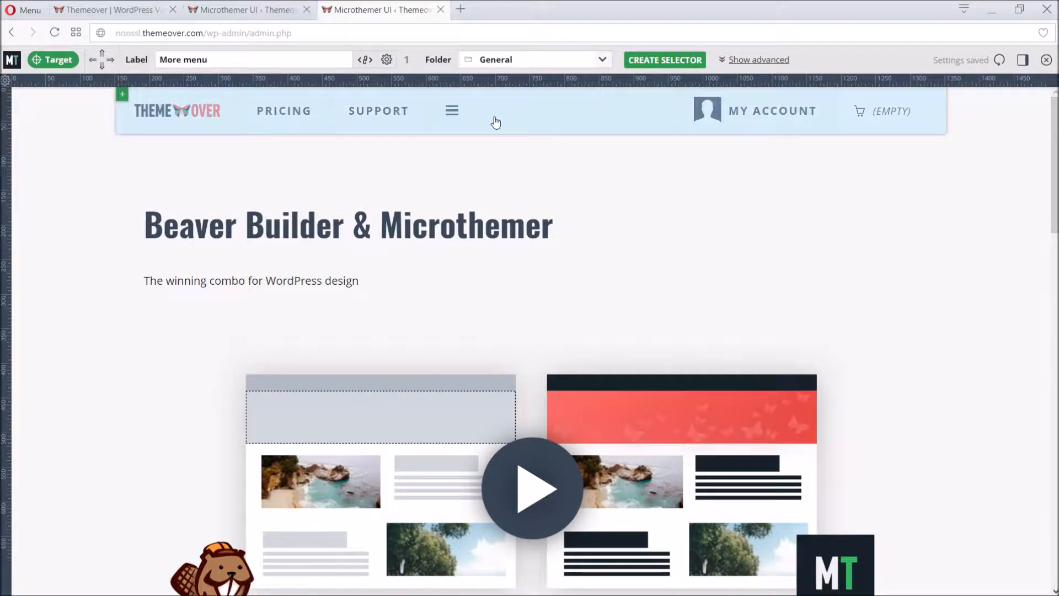
pyautogui.click(606, 215)
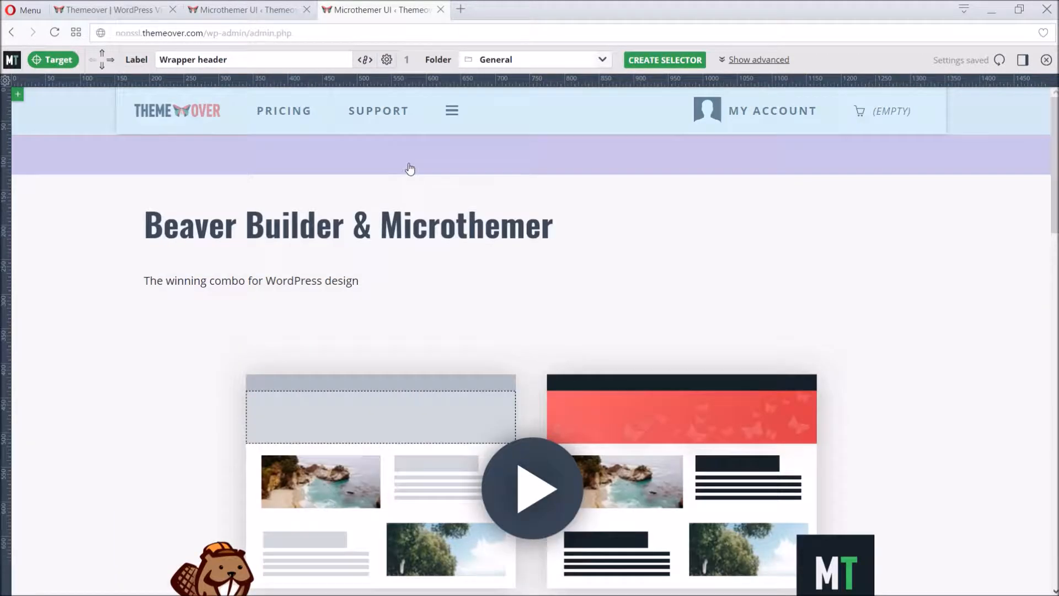
pyautogui.click(409, 168)
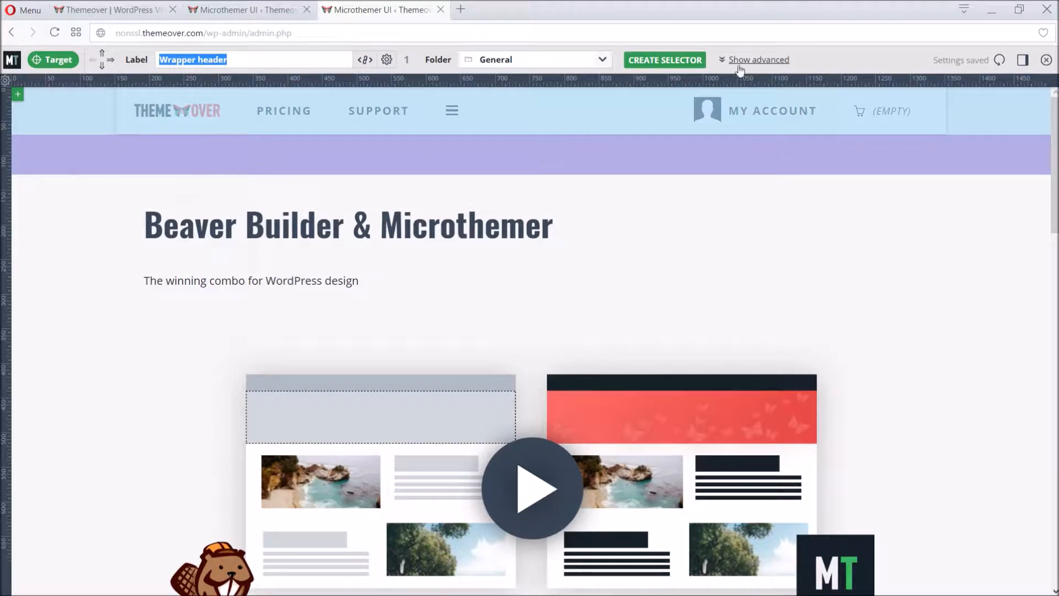
# - Show the advanced targeting options and review the header's HTML, applied styles, computed styles and targeting suggestions
pyautogui.click(759, 60)
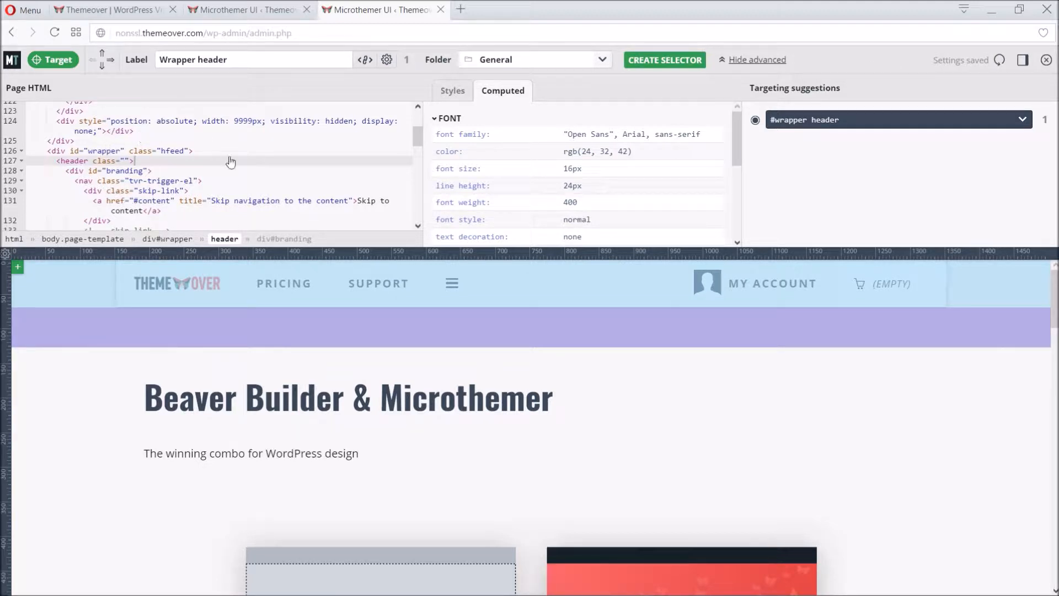
pyautogui.scroll(-5, 287, 168)
pyautogui.scroll(5, 297, 168)
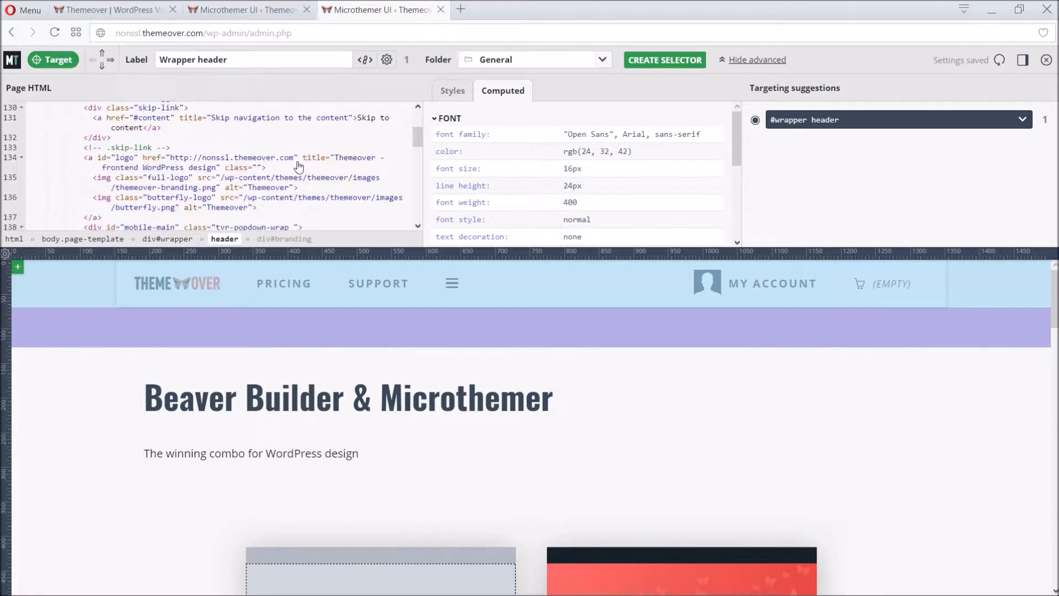
pyautogui.click(452, 93)
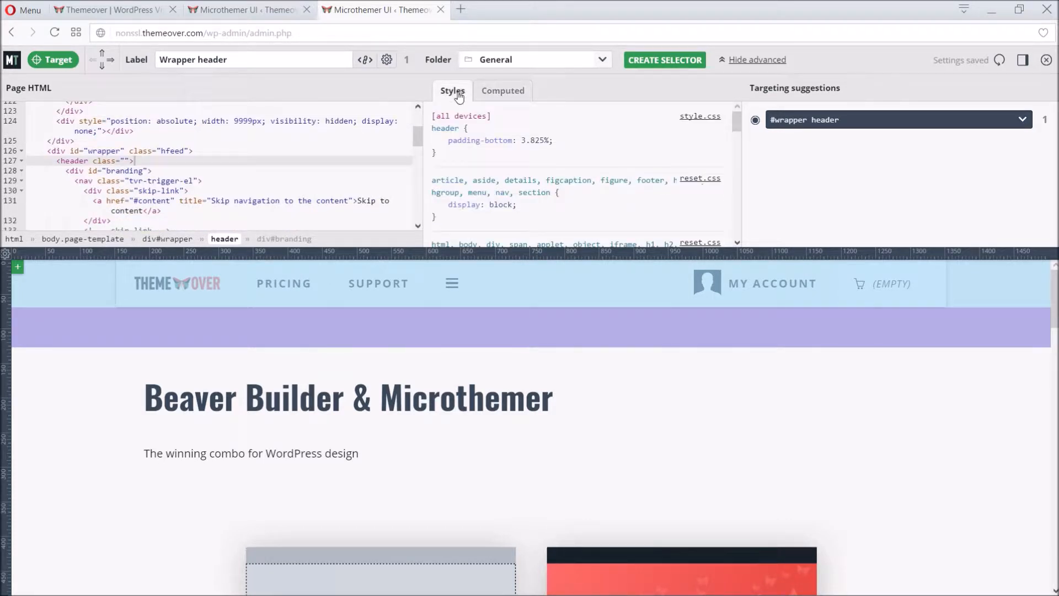
pyautogui.click(495, 94)
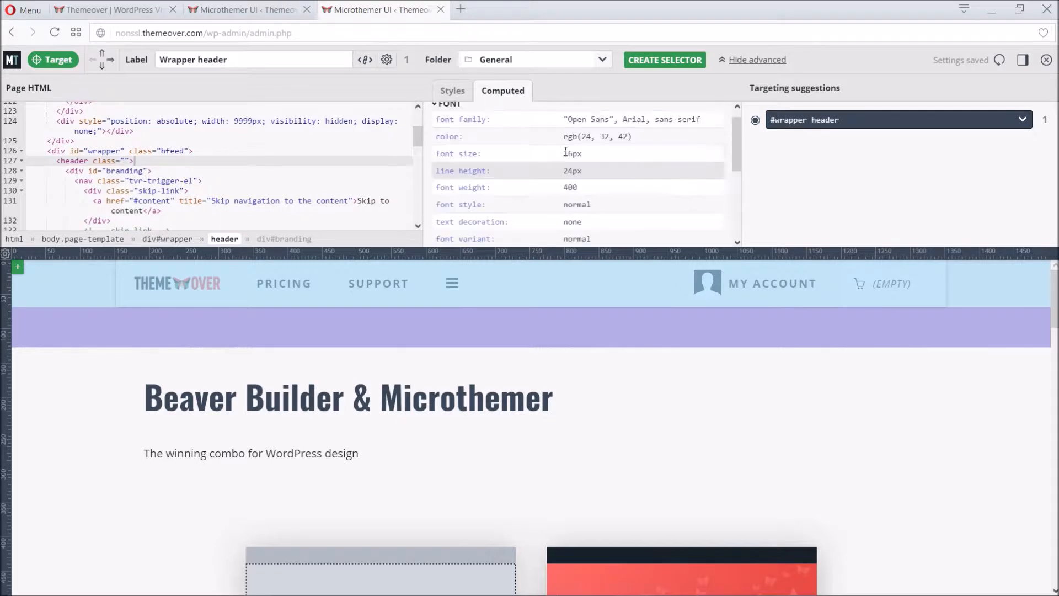
pyautogui.scroll(1, 566, 152)
pyautogui.click(1024, 120)
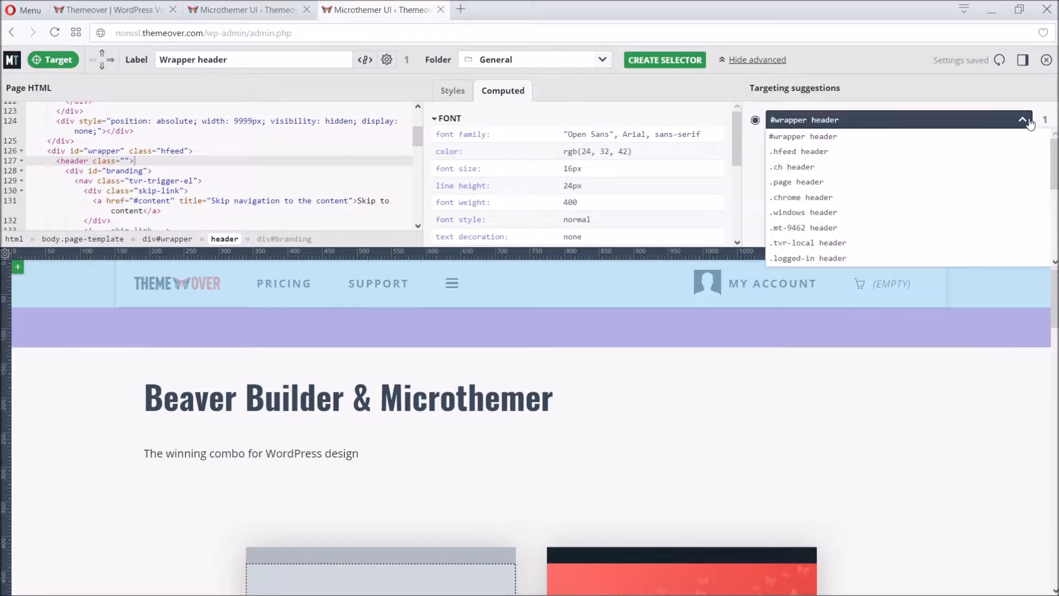
pyautogui.click(1025, 121)
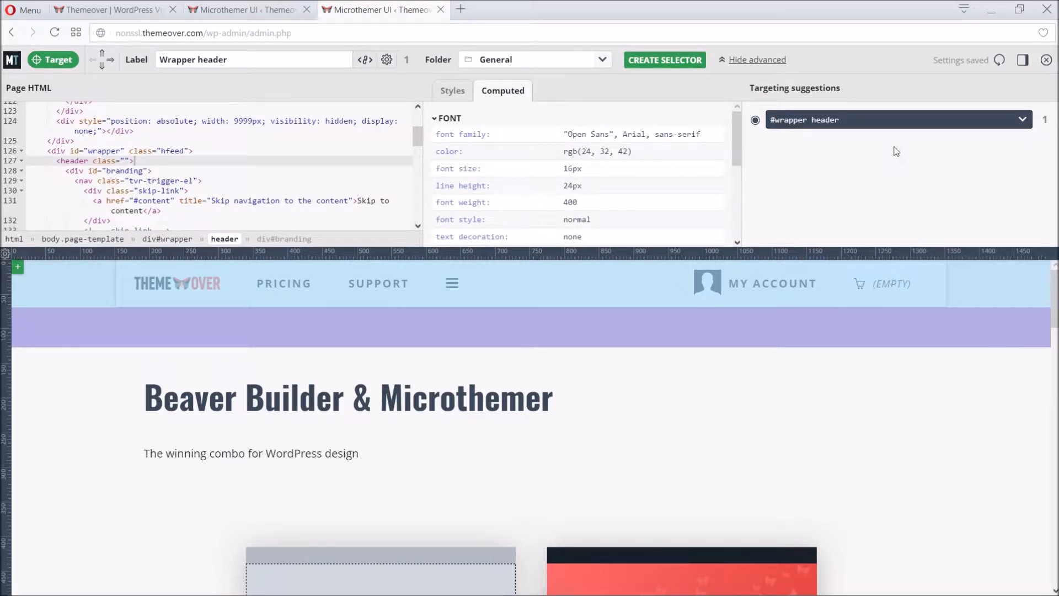
# - Make the header selector page-specific with the page-id modifier
pyautogui.click(388, 64)
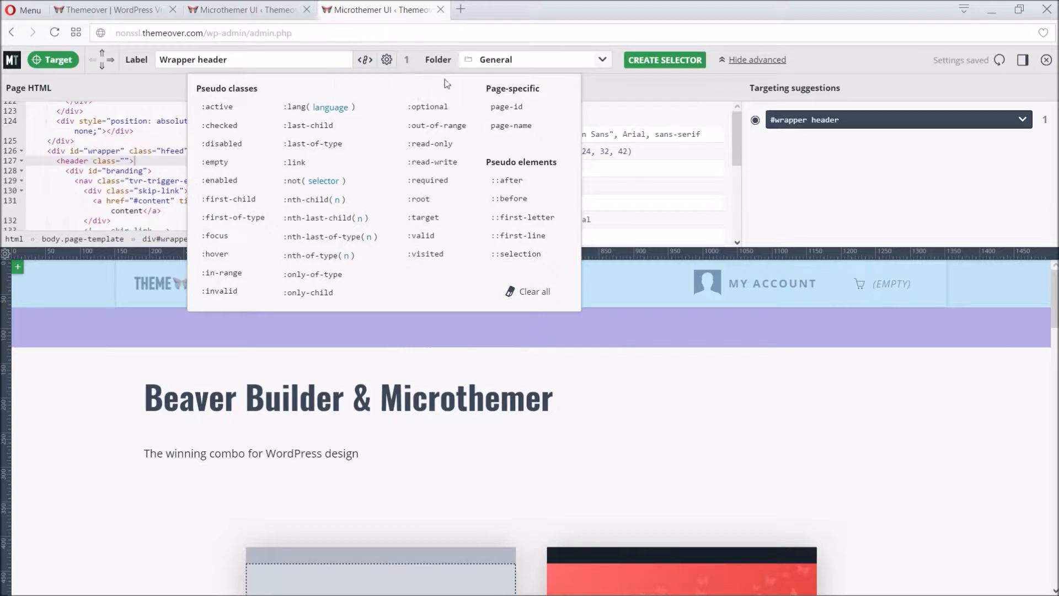
pyautogui.click(514, 107)
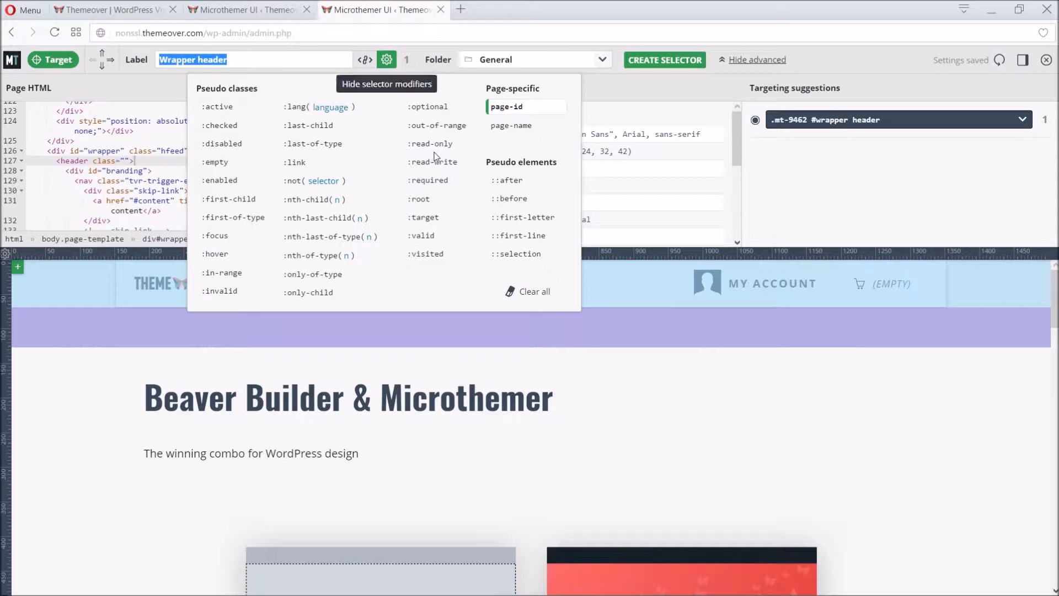
pyautogui.click(623, 87)
# - Assign the header selector to a new folder named BBMT and create the selector, keeping the label Wrapper header
pyautogui.moveTo(231, 59); pyautogui.dragTo(160, 60)
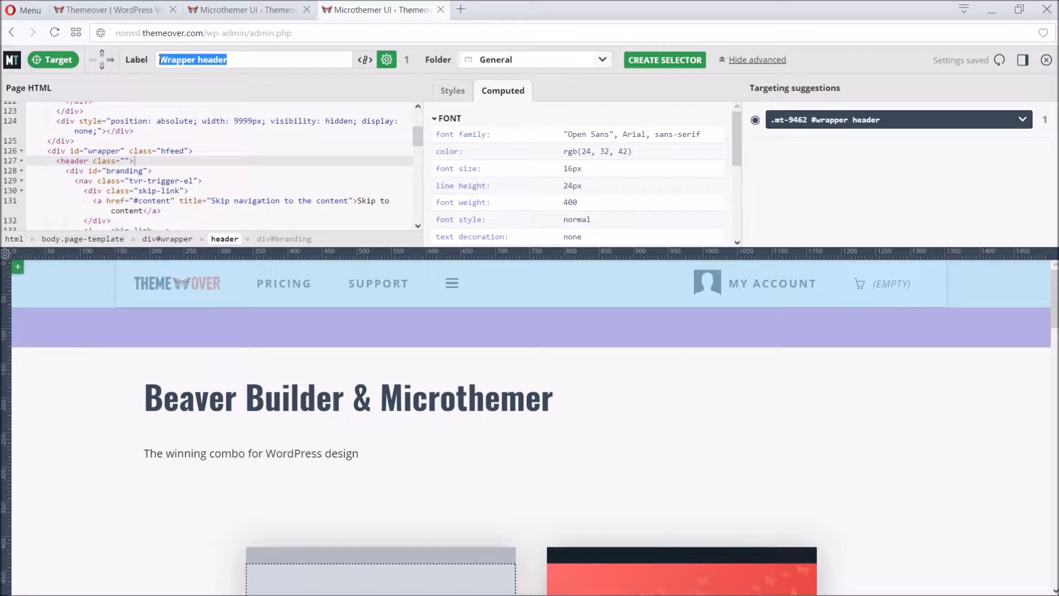
pyautogui.click(248, 57)
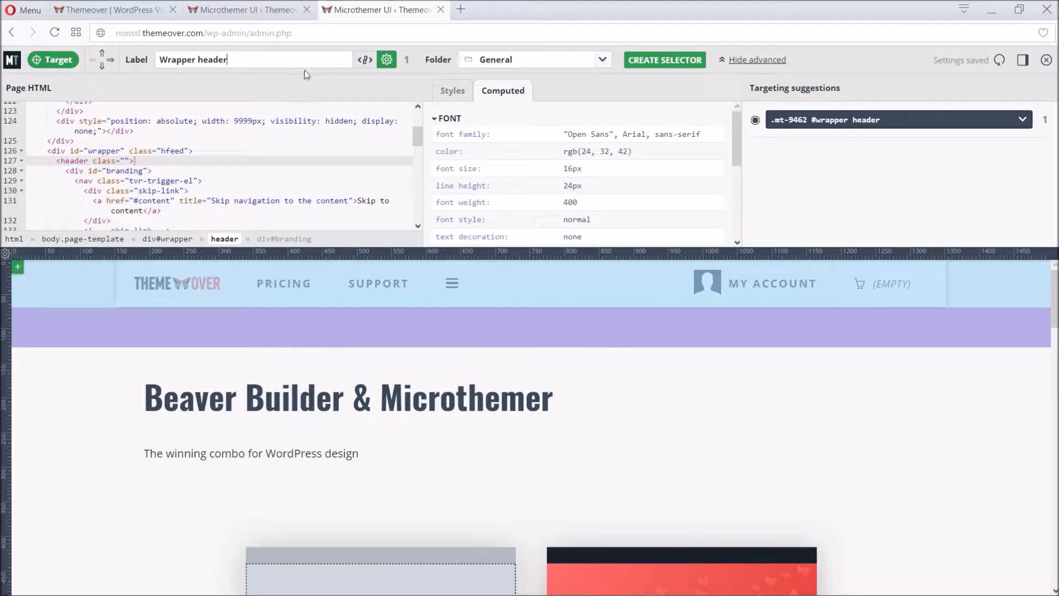
pyautogui.moveTo(534, 58); pyautogui.dragTo(476, 60)
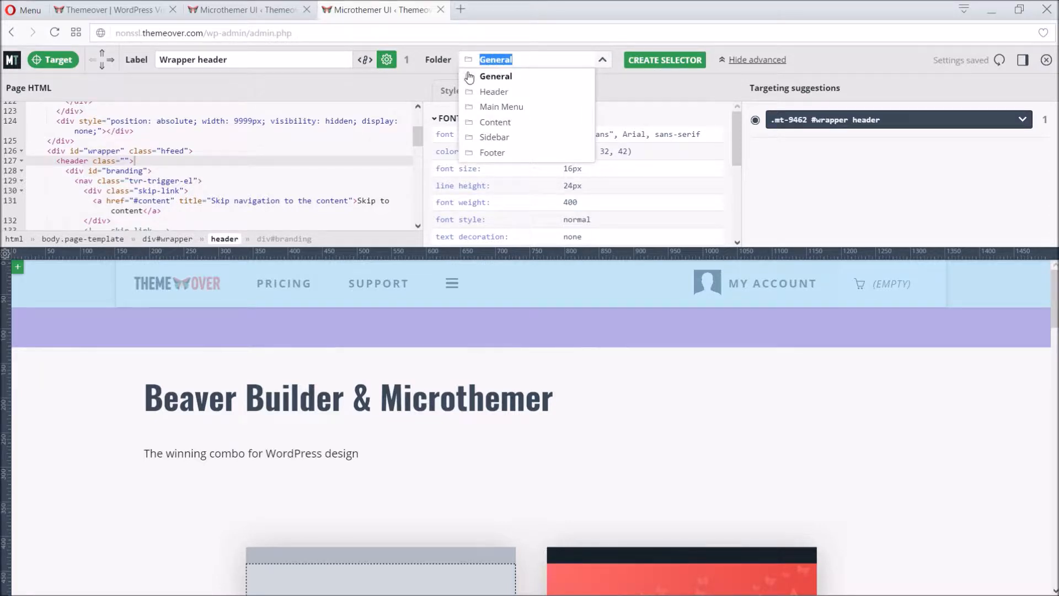
pyautogui.write('BBMT')
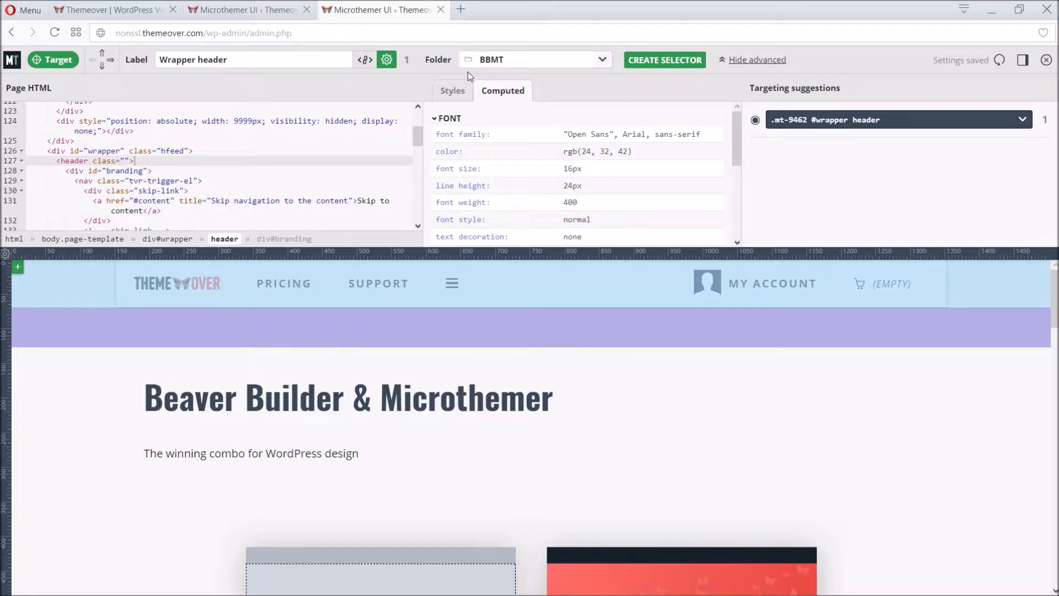
pyautogui.click(655, 61)
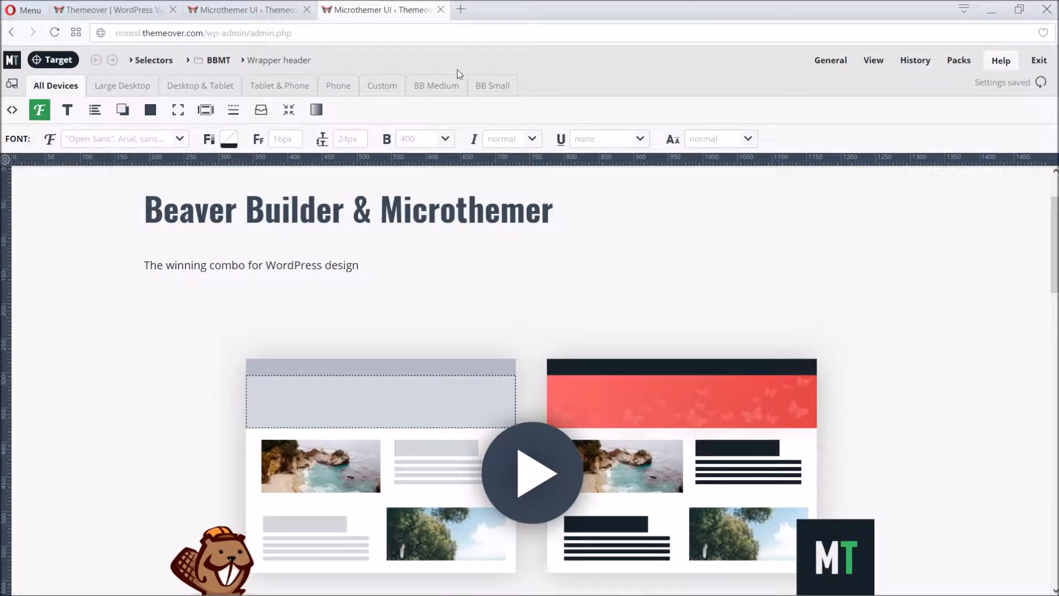
# - Set the header's height to 430 and its background color to the saved red #d43f3a
pyautogui.scroll(2, 687, 281)
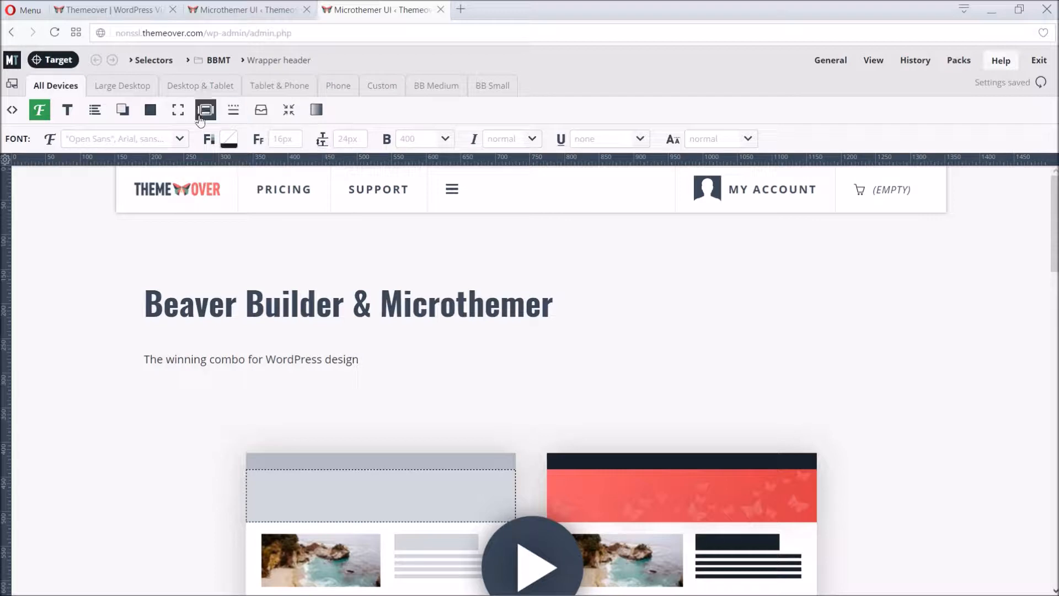
pyautogui.click(178, 112)
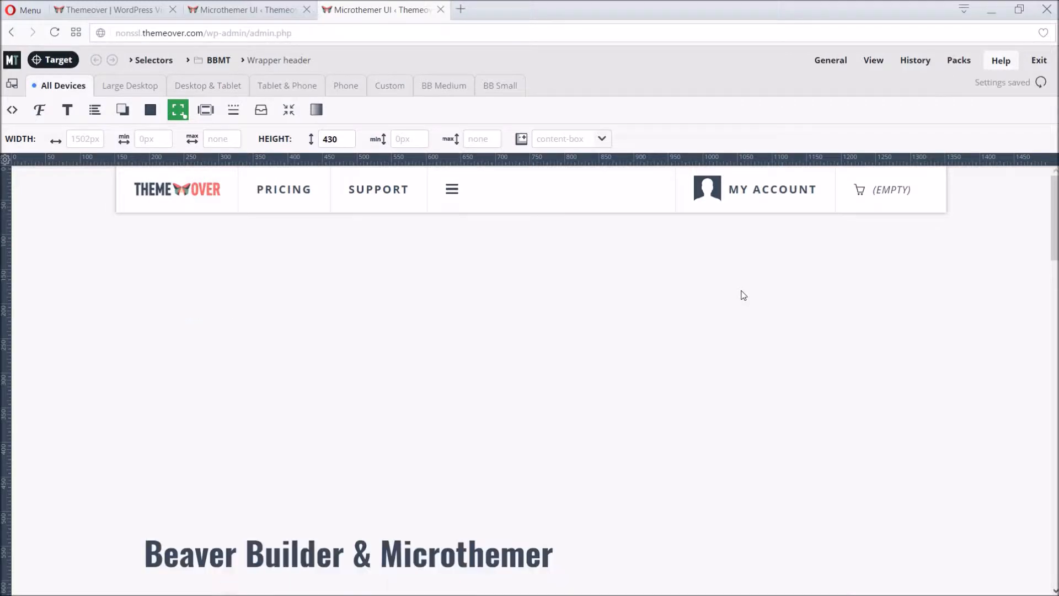
pyautogui.click(150, 110)
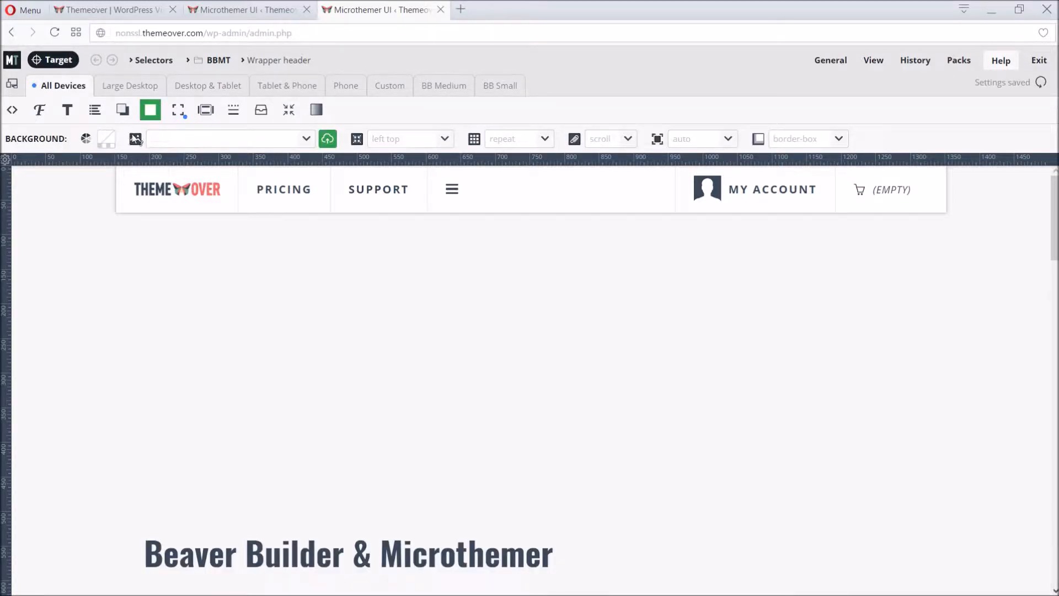
pyautogui.click(108, 140)
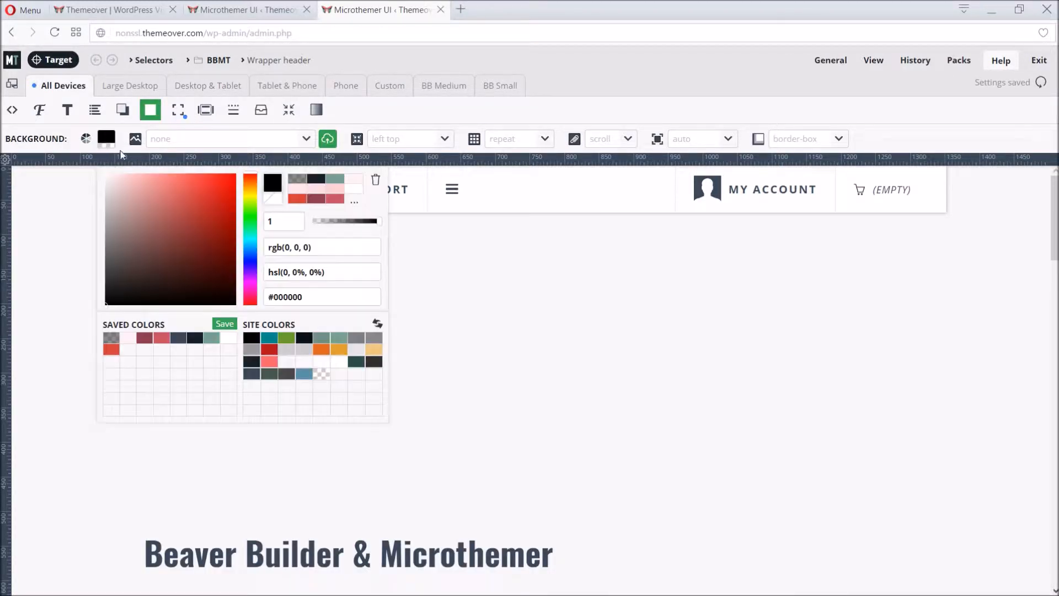
pyautogui.click(355, 204)
pyautogui.click(355, 203)
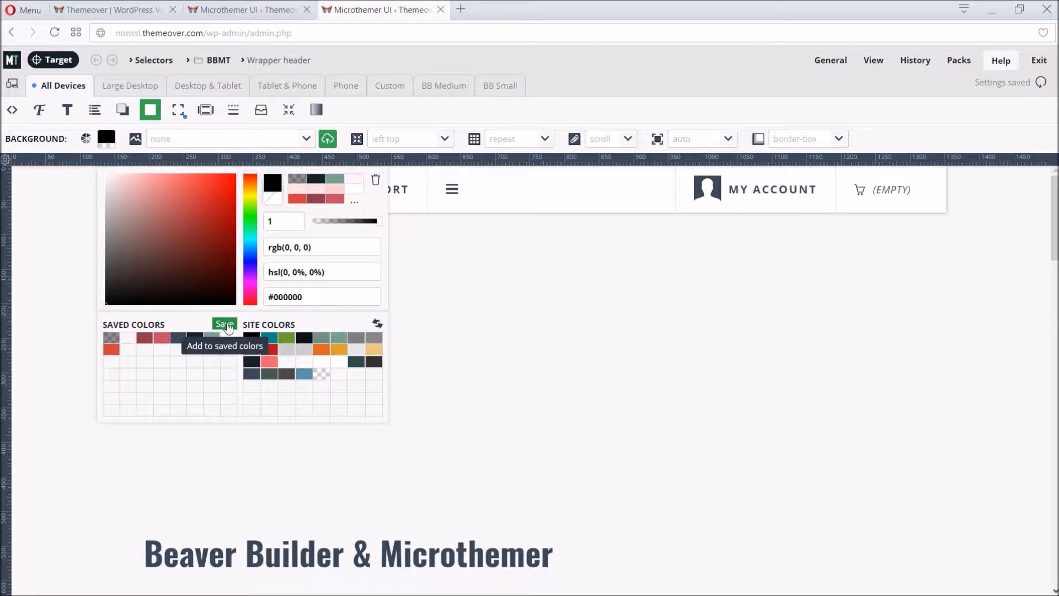
pyautogui.click(111, 350)
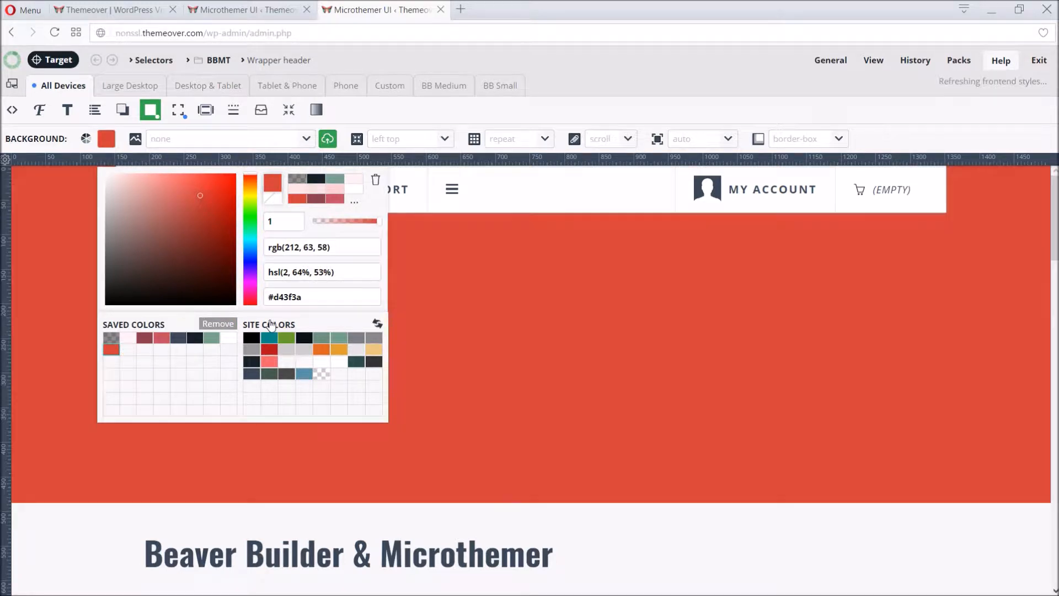
pyautogui.click(362, 115)
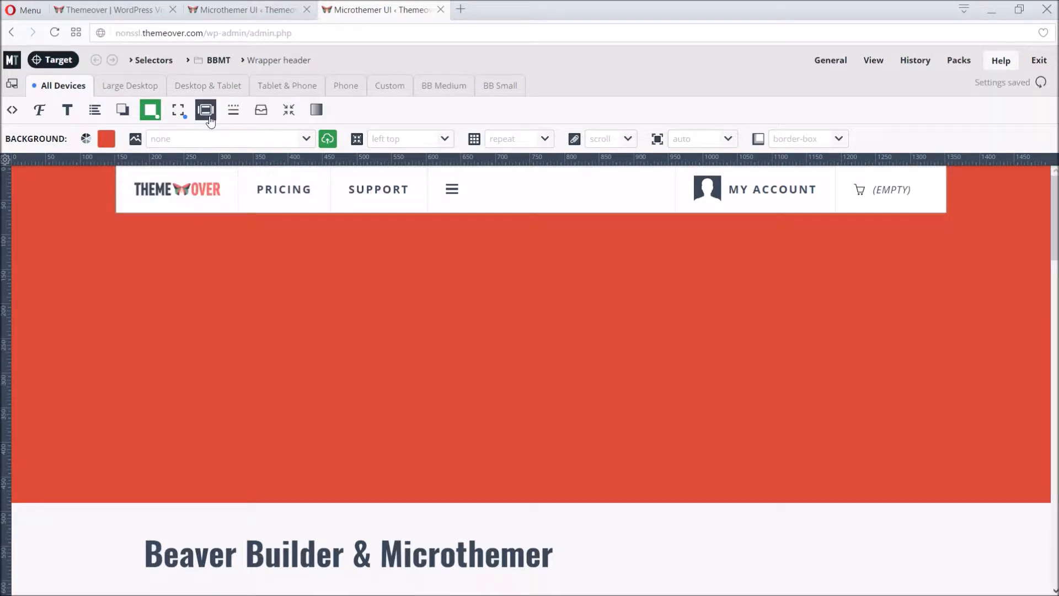
pyautogui.click(328, 139)
pyautogui.click(732, 216)
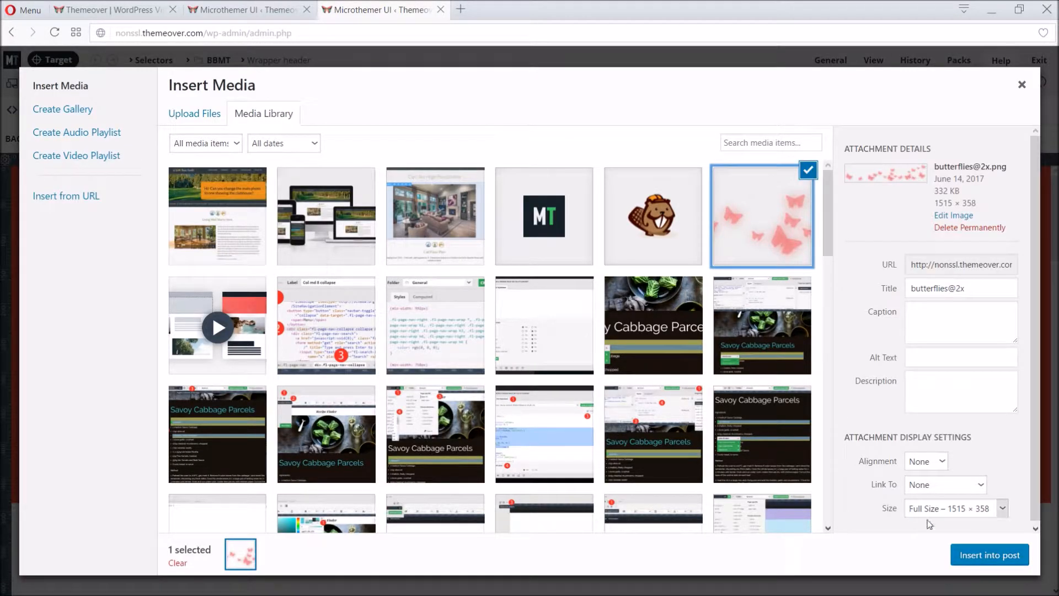
pyautogui.click(976, 556)
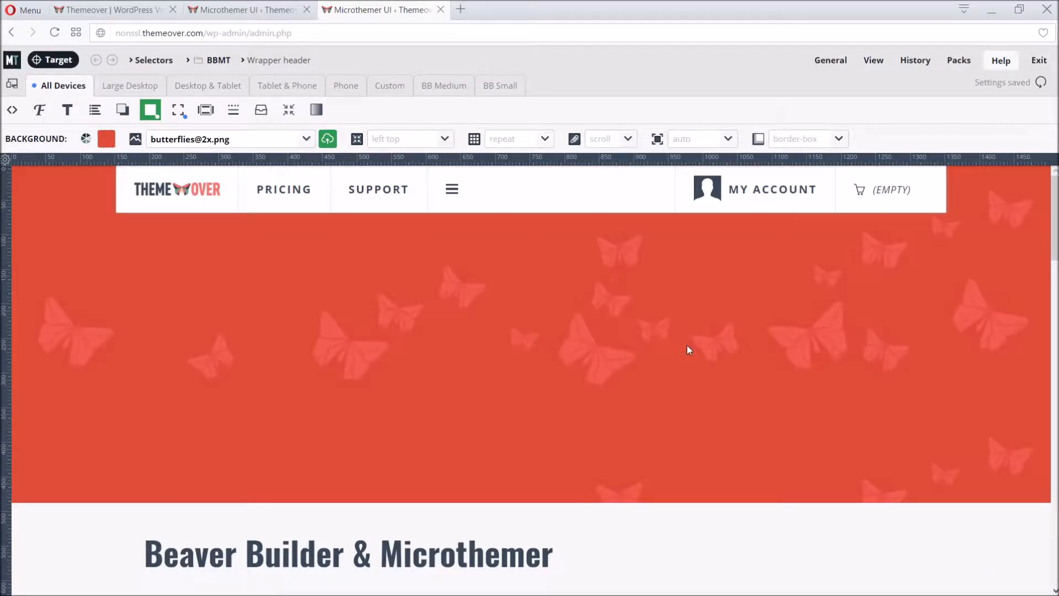
# - Set the header's background image position to center bottom and its size to 1200
pyautogui.click(445, 141)
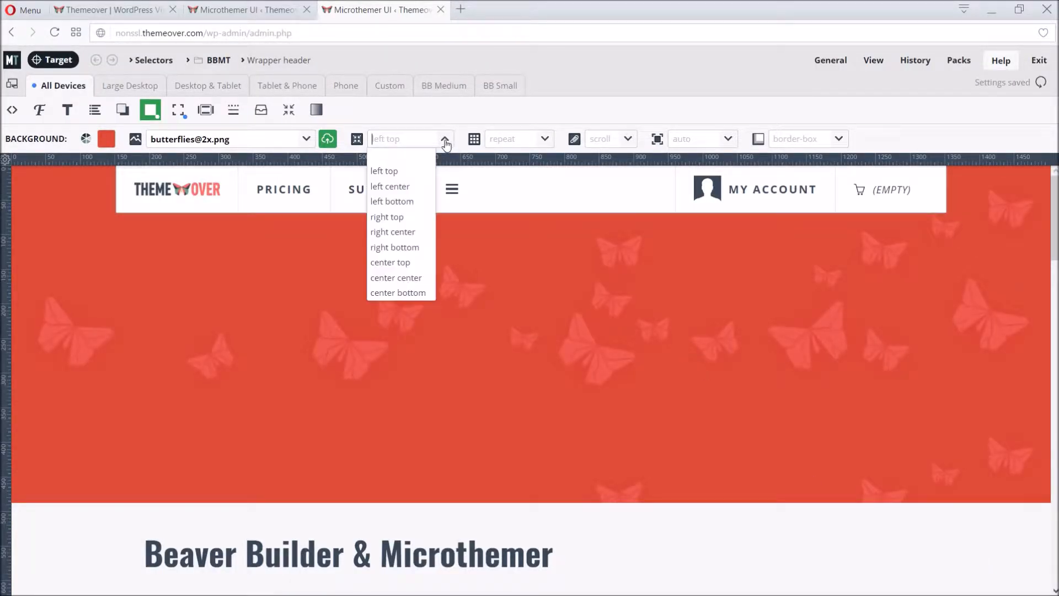
pyautogui.click(415, 292)
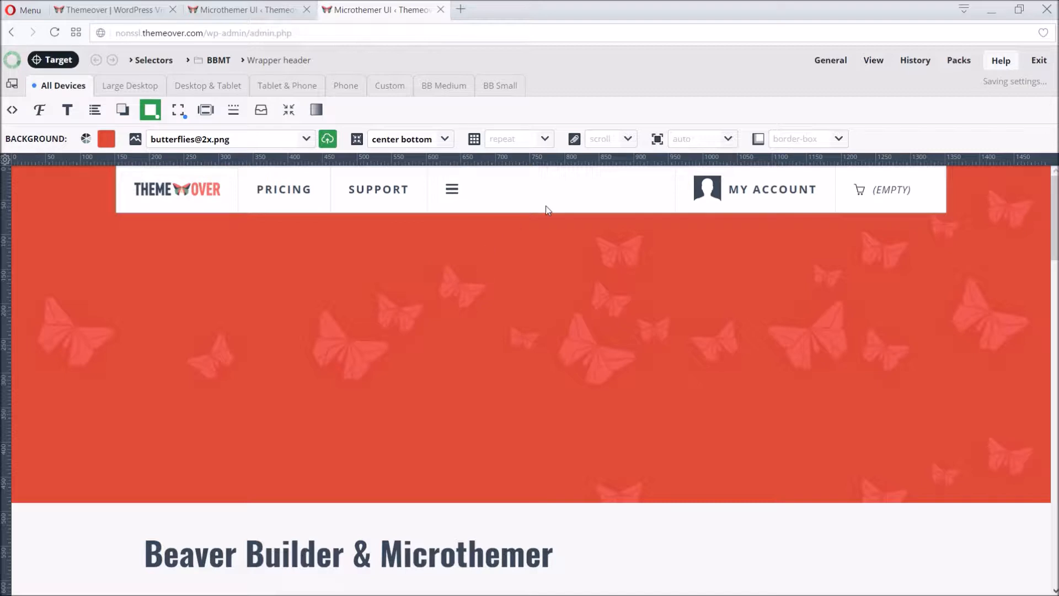
pyautogui.click(684, 139)
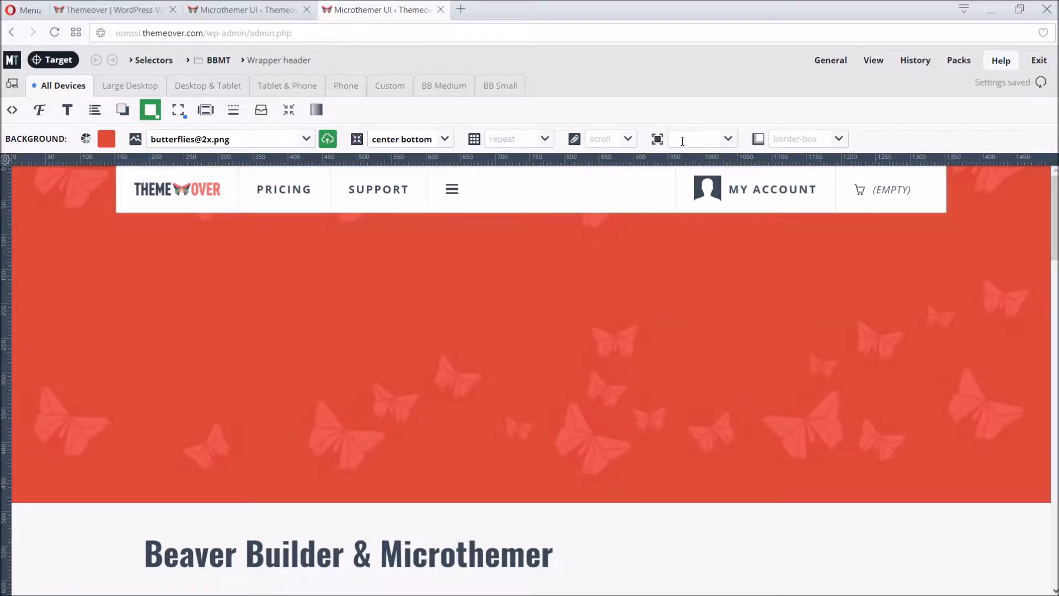
pyautogui.write('1200')
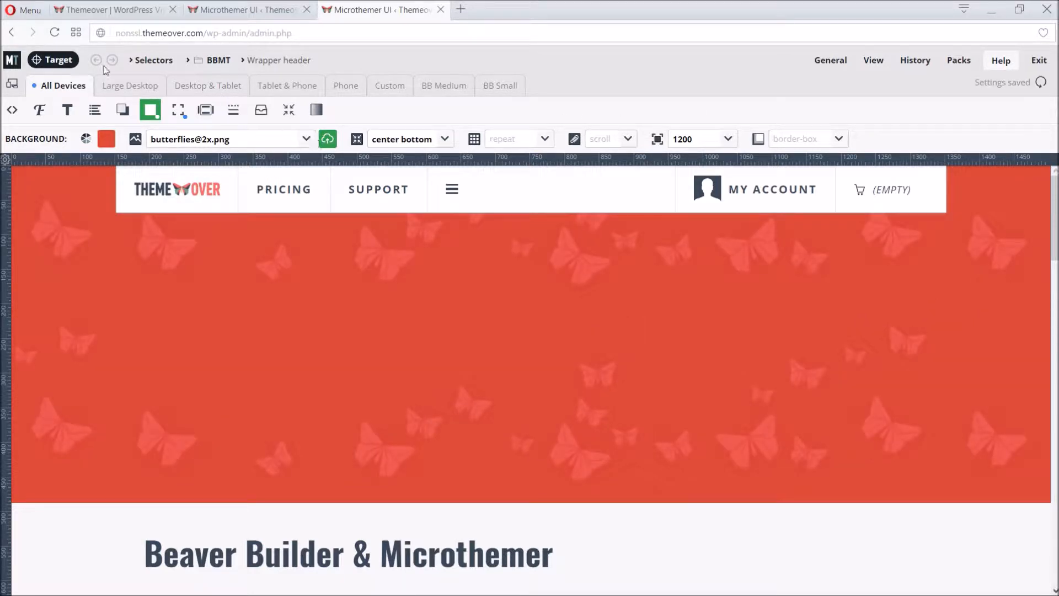
# - Examine how the heading, subtitle and comparison graphic sit below the red header background
pyautogui.scroll(-4, 144, 286)
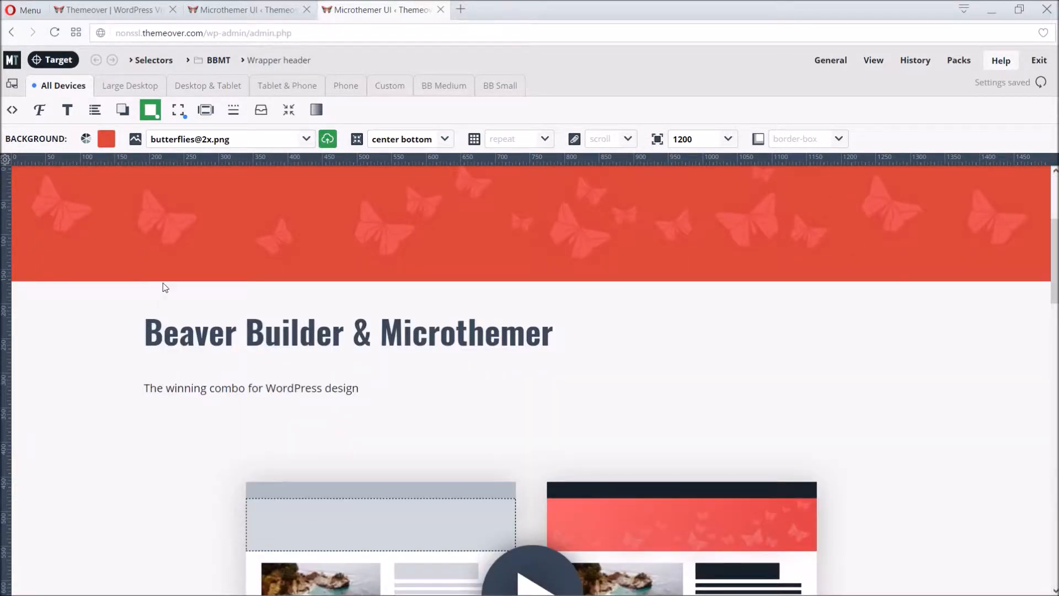
pyautogui.scroll(-3, 276, 295)
pyautogui.scroll(1, 383, 309)
pyautogui.scroll(2, 419, 309)
pyautogui.scroll(-4, 568, 314)
pyautogui.scroll(2, 568, 315)
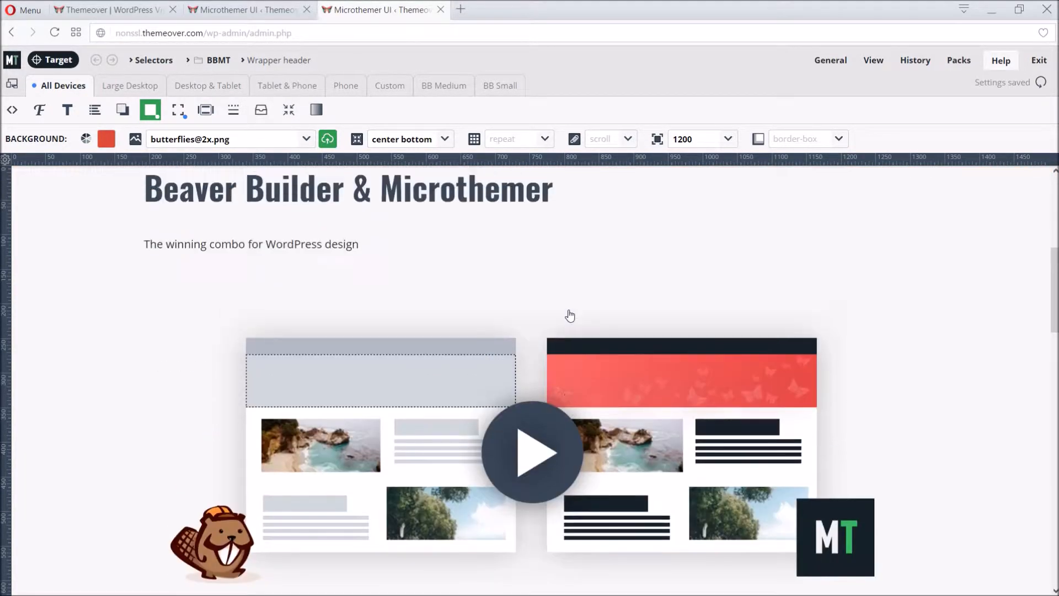
pyautogui.scroll(2, 571, 315)
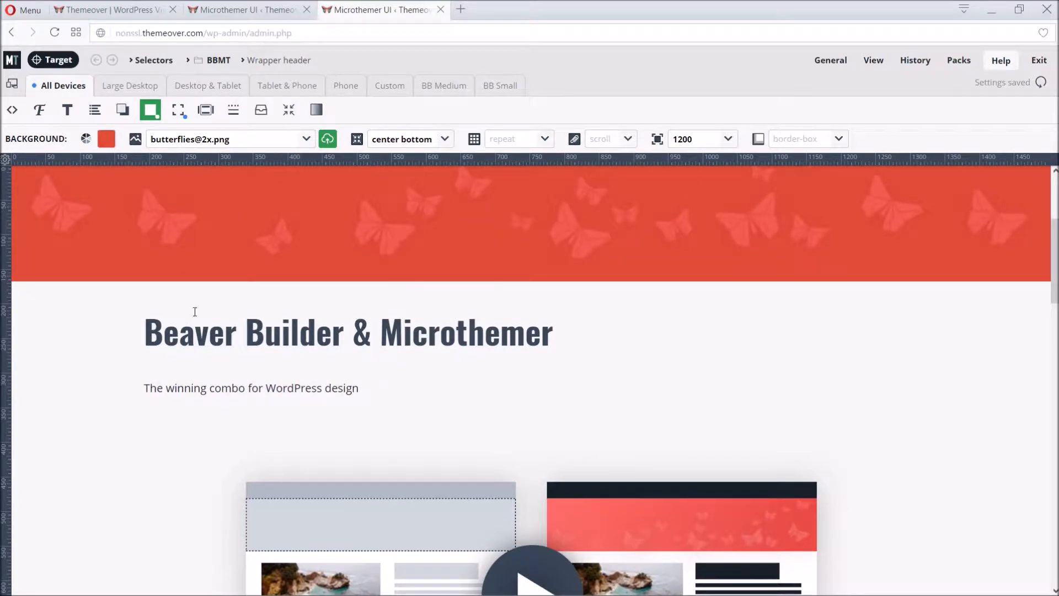
pyautogui.scroll(-6, 156, 362)
pyautogui.scroll(6, 199, 354)
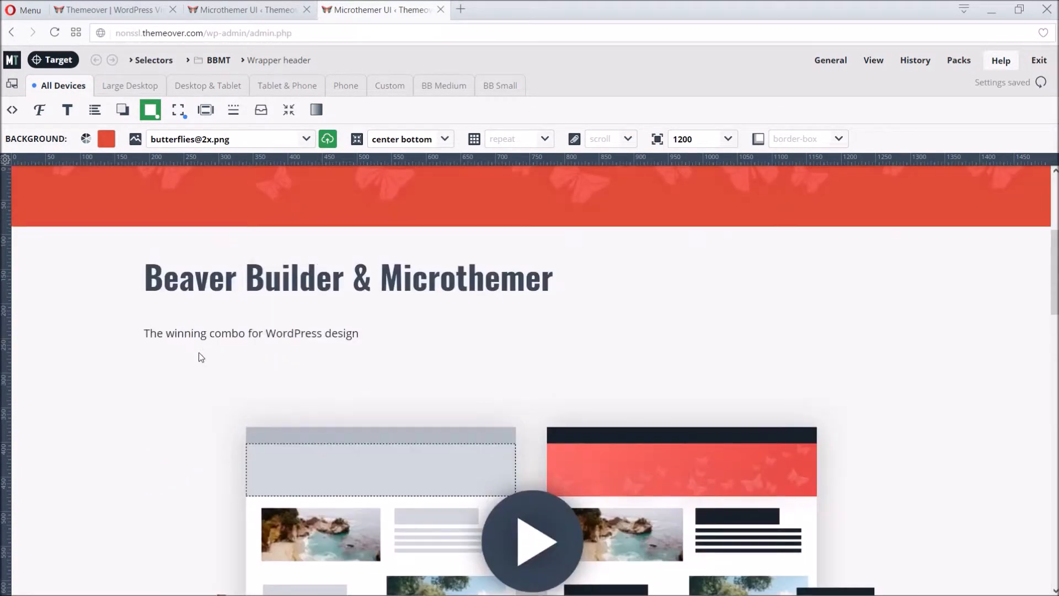
pyautogui.scroll(3, 202, 358)
# - Target the row content wrapper (div.fl-row-content-wrap) surrounding the heading, subtitle and comparison graphic, and check the area it spans
pyautogui.click(55, 60)
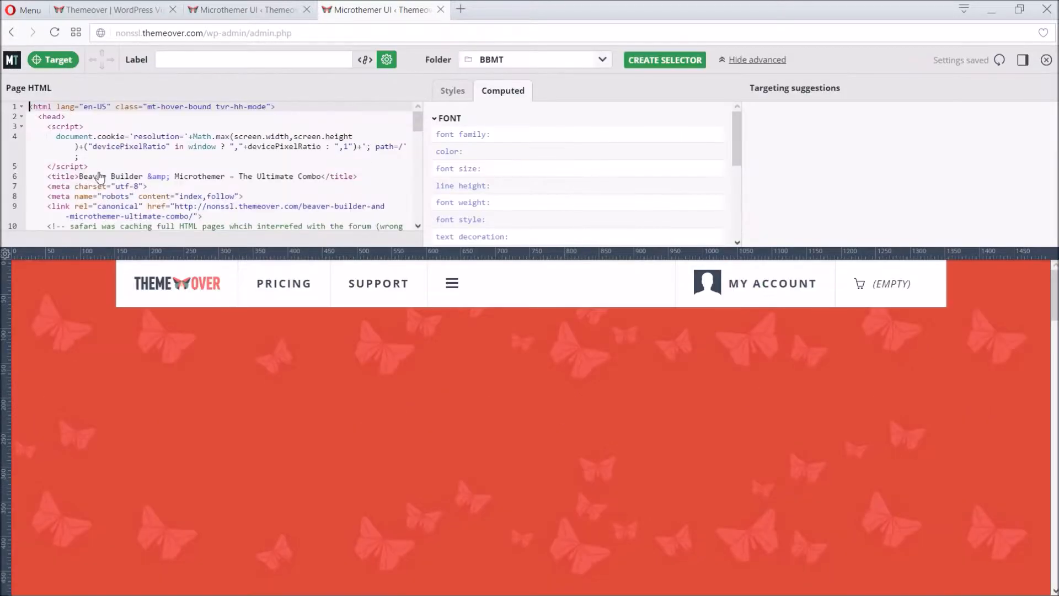
pyautogui.click(230, 367)
pyautogui.scroll(-3, 230, 366)
pyautogui.click(189, 349)
pyautogui.click(118, 353)
pyautogui.click(165, 353)
pyautogui.scroll(2, 173, 357)
pyautogui.click(107, 337)
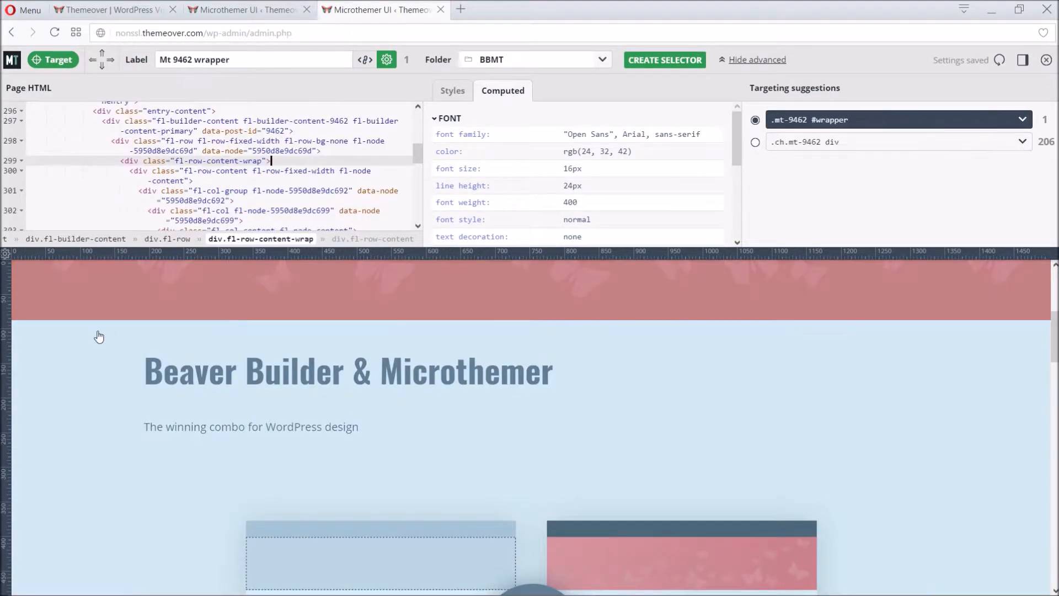
pyautogui.click(147, 322)
pyautogui.click(149, 358)
pyautogui.scroll(-4, 173, 371)
pyautogui.click(172, 371)
pyautogui.scroll(-4, 156, 378)
pyautogui.click(156, 377)
pyautogui.click(128, 373)
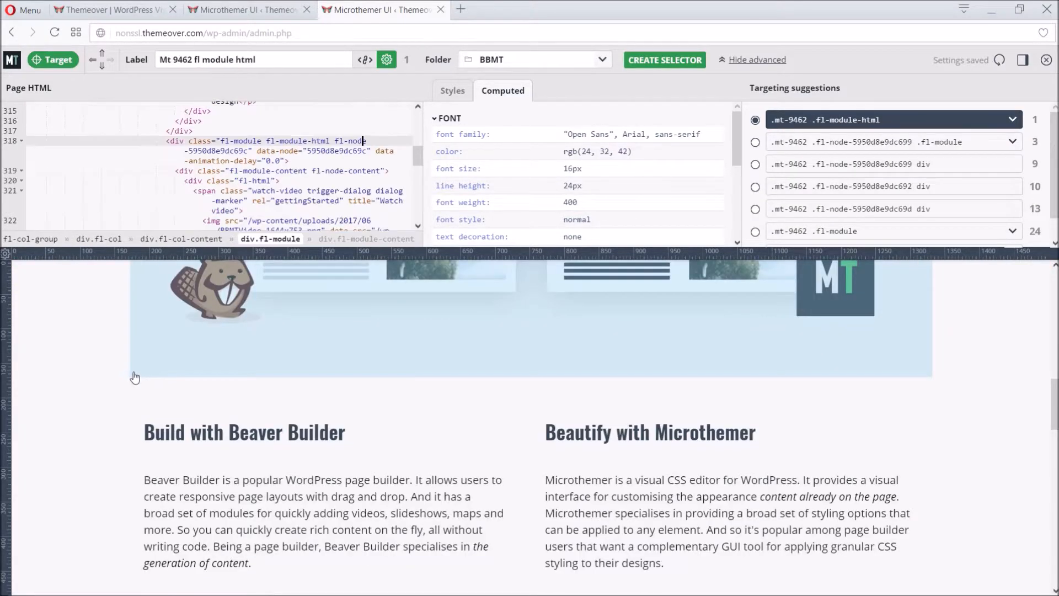
pyautogui.click(138, 371)
pyautogui.click(127, 371)
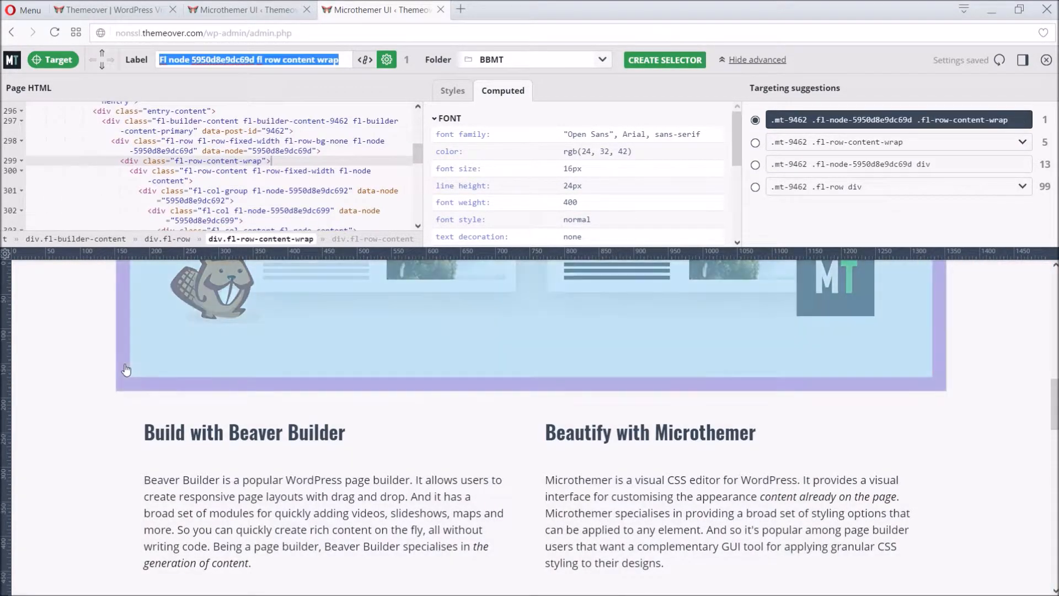
pyautogui.scroll(10, 123, 342)
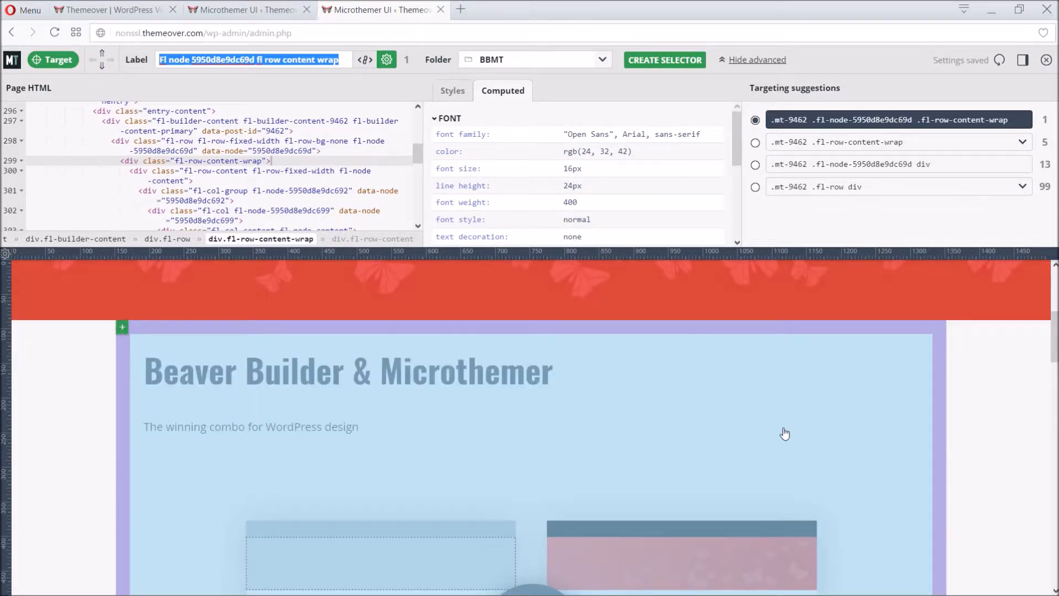
pyautogui.scroll(1, 870, 431)
pyautogui.scroll(2, 871, 430)
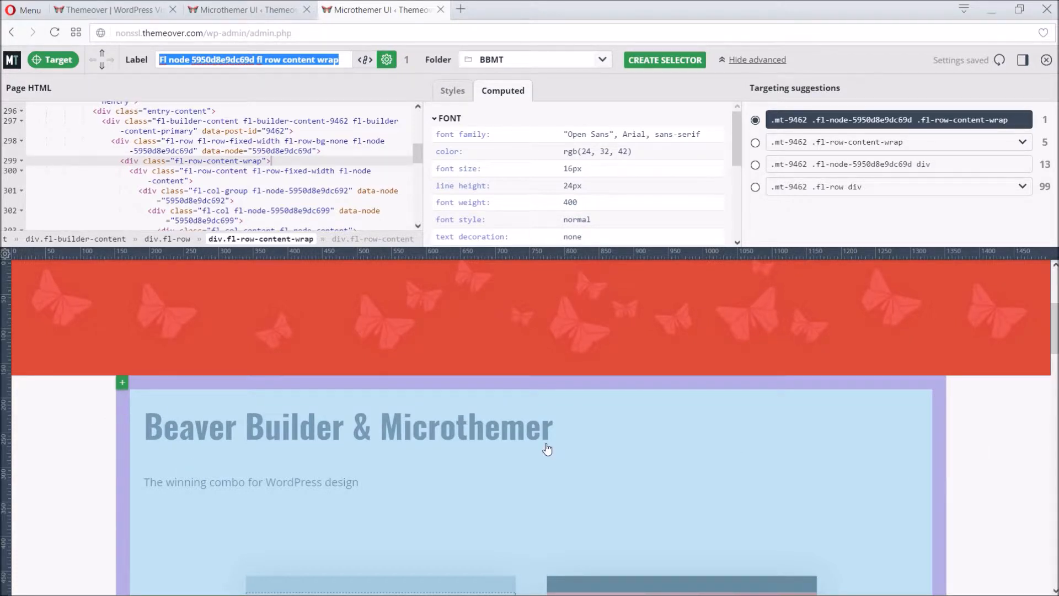
pyautogui.scroll(-3, 552, 447)
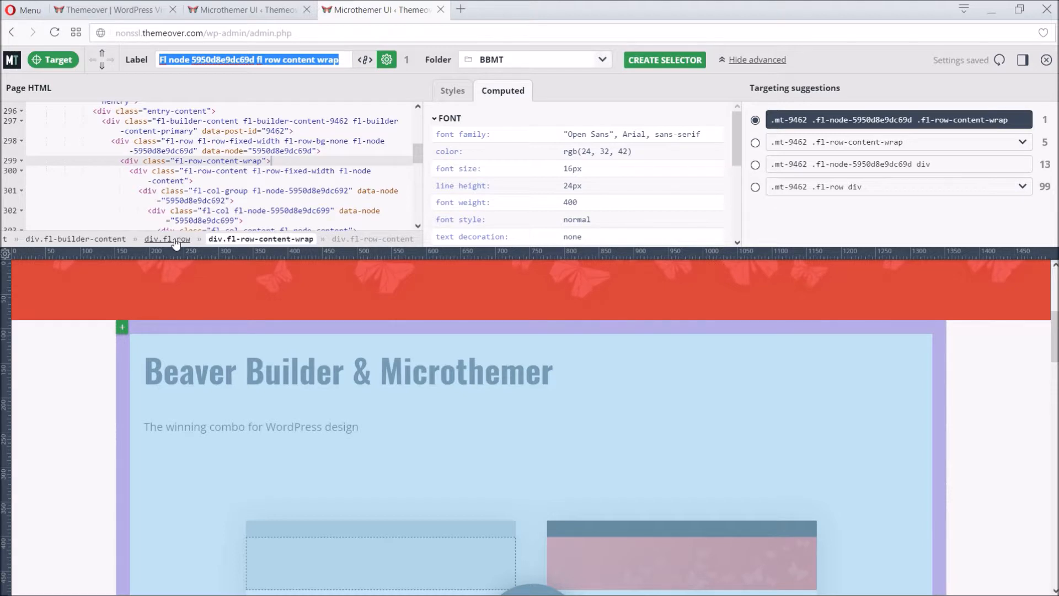
# - Switch the target to the parent div.fl-builder-content and check its coverage of the page down to the footer
pyautogui.click(95, 240)
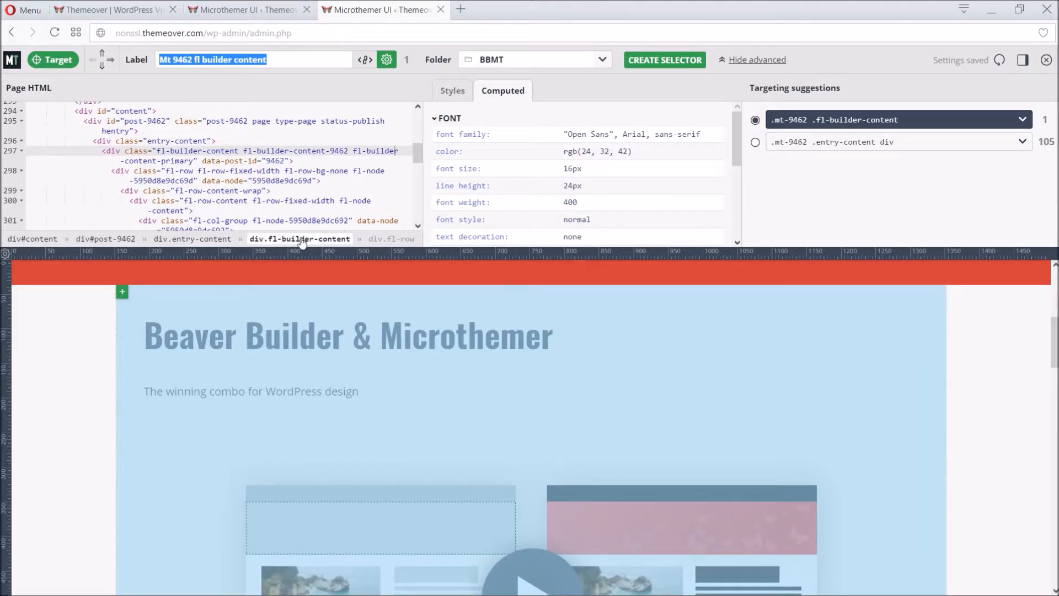
pyautogui.scroll(-8, 551, 358)
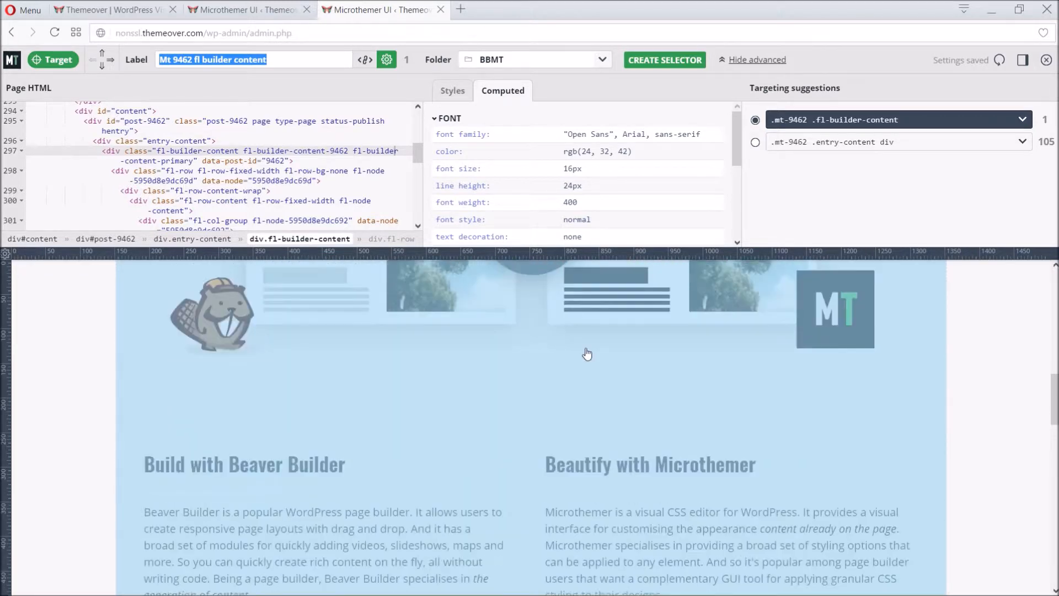
pyautogui.scroll(-8, 588, 353)
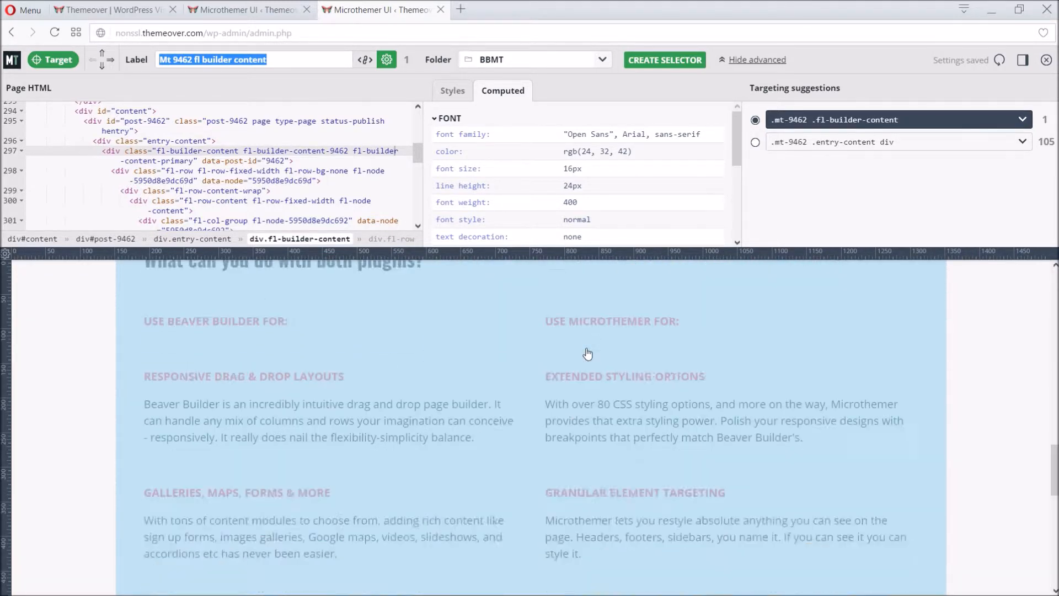
pyautogui.scroll(-8, 588, 354)
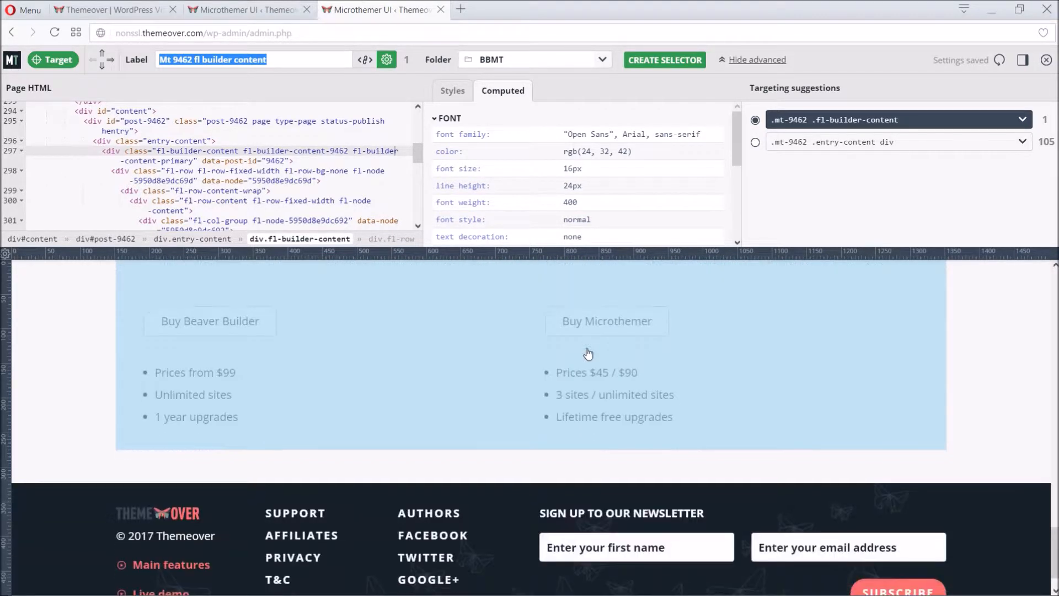
pyautogui.scroll(15, 589, 353)
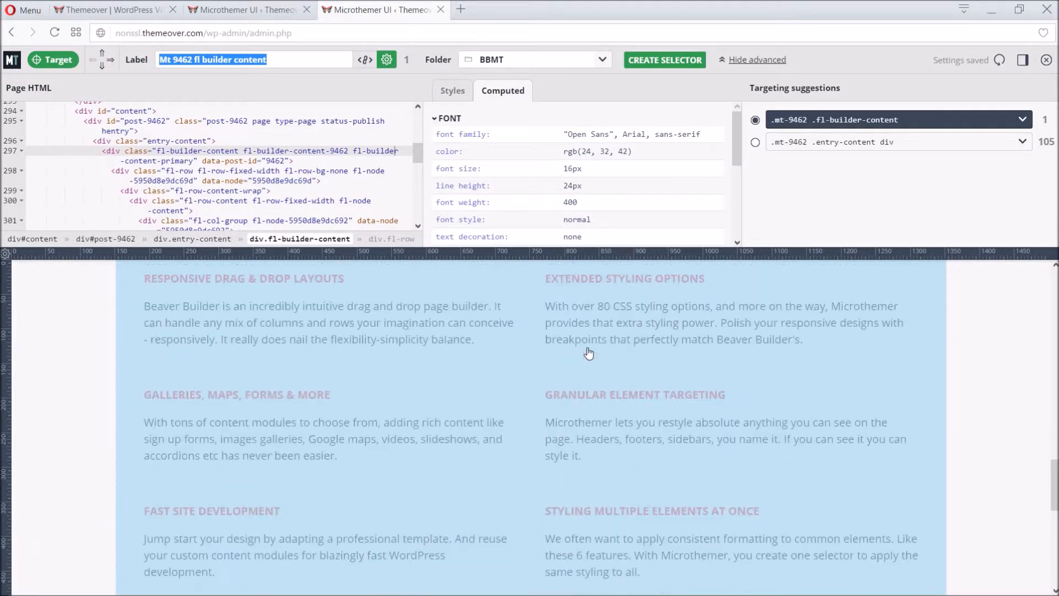
pyautogui.scroll(10, 588, 349)
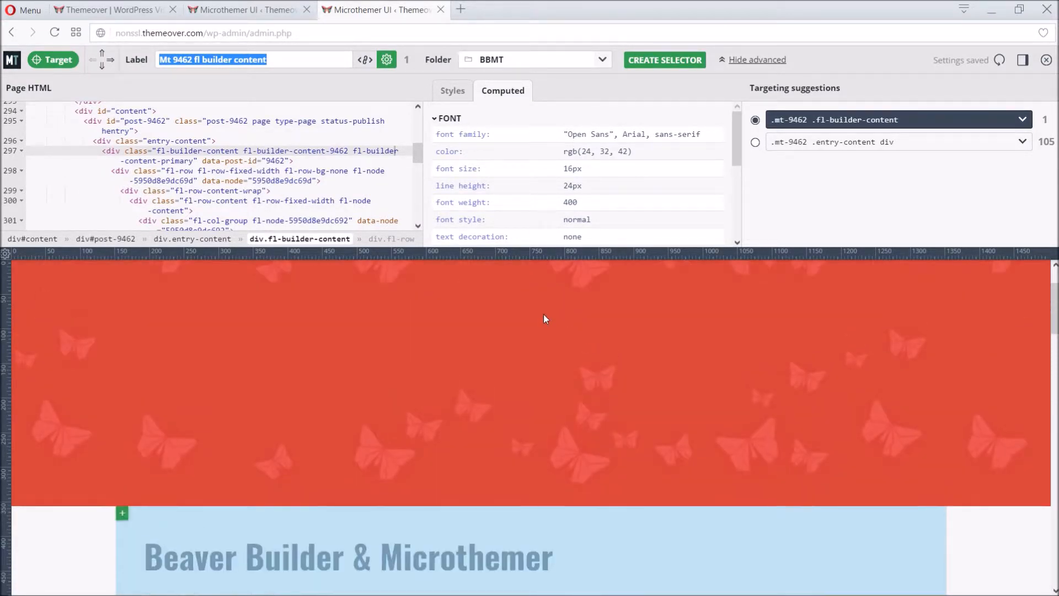
# - Label the targeted Beaver Builder container "BB content" and create its selector in the BBMT folder
pyautogui.click(228, 59)
pyautogui.moveTo(231, 59); pyautogui.dragTo(155, 61)
pyautogui.write('BB')
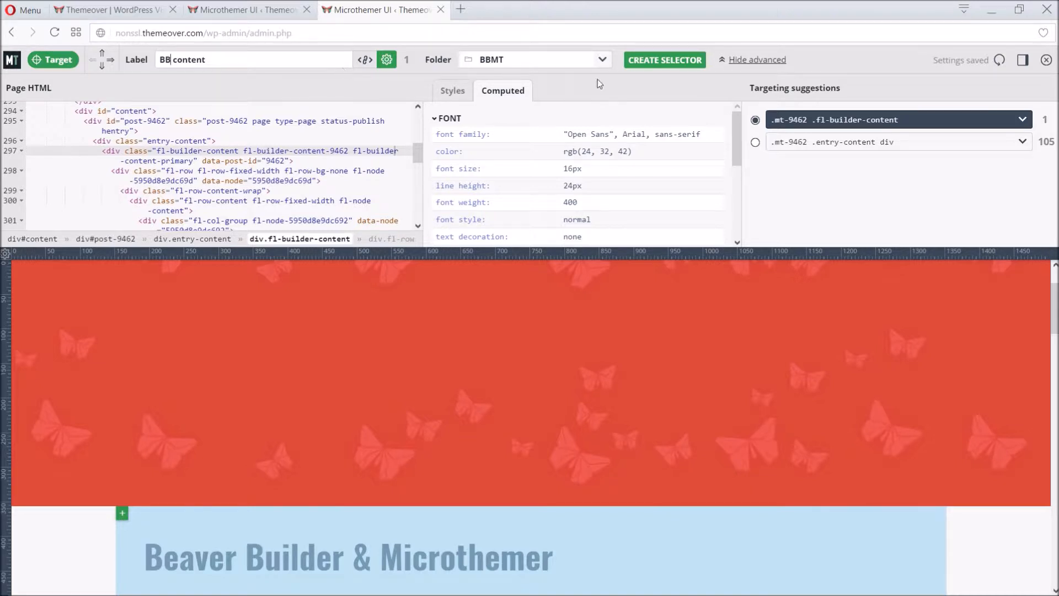
pyautogui.click(662, 62)
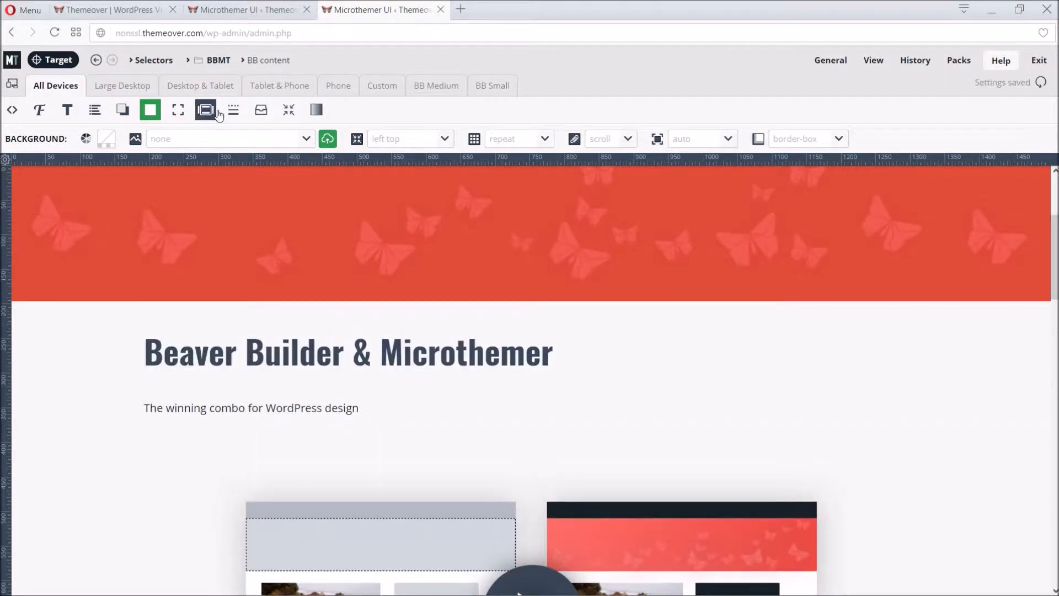
# - Set the BB content selector's top margin to -420 to pull the content up over the red header
pyautogui.click(206, 110)
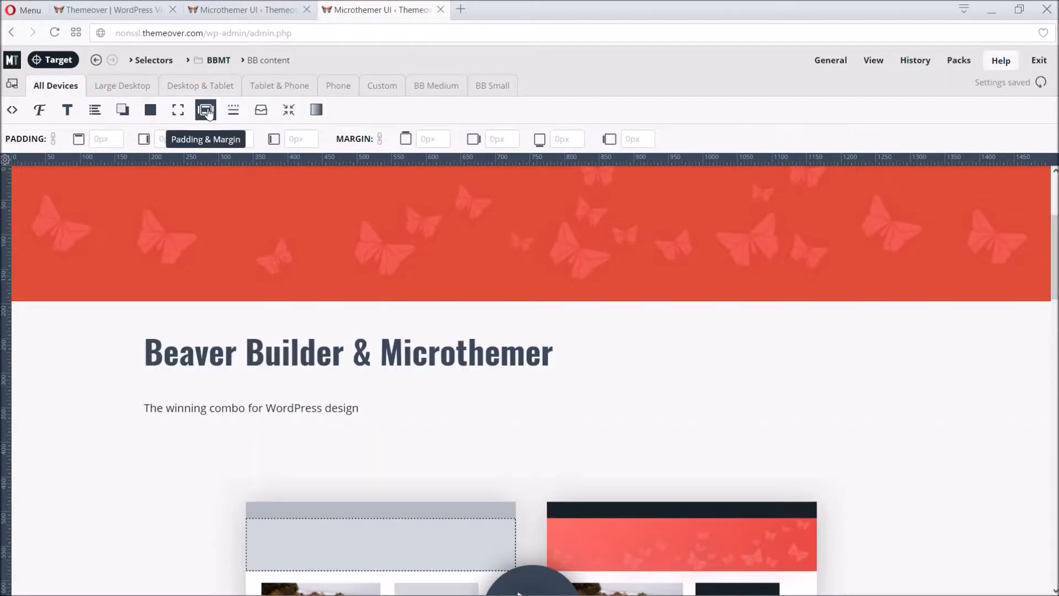
pyautogui.click(437, 138)
pyautogui.write('-420')
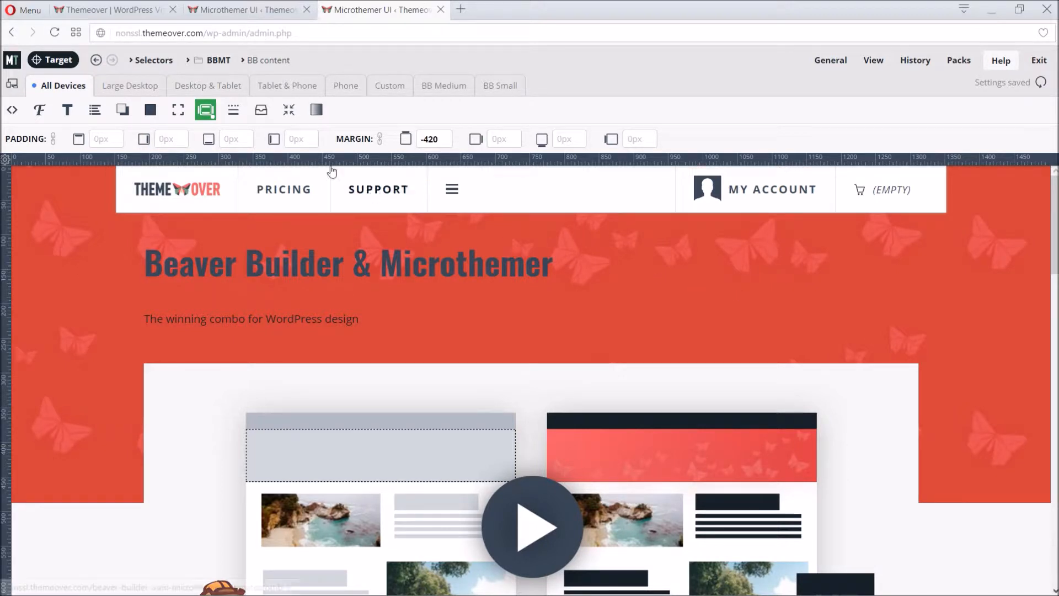
# - Target the "Beaver Builder & Microthemer" h1 and create a selector for it labelled "heading 1" in the BBMT folder
pyautogui.click(54, 60)
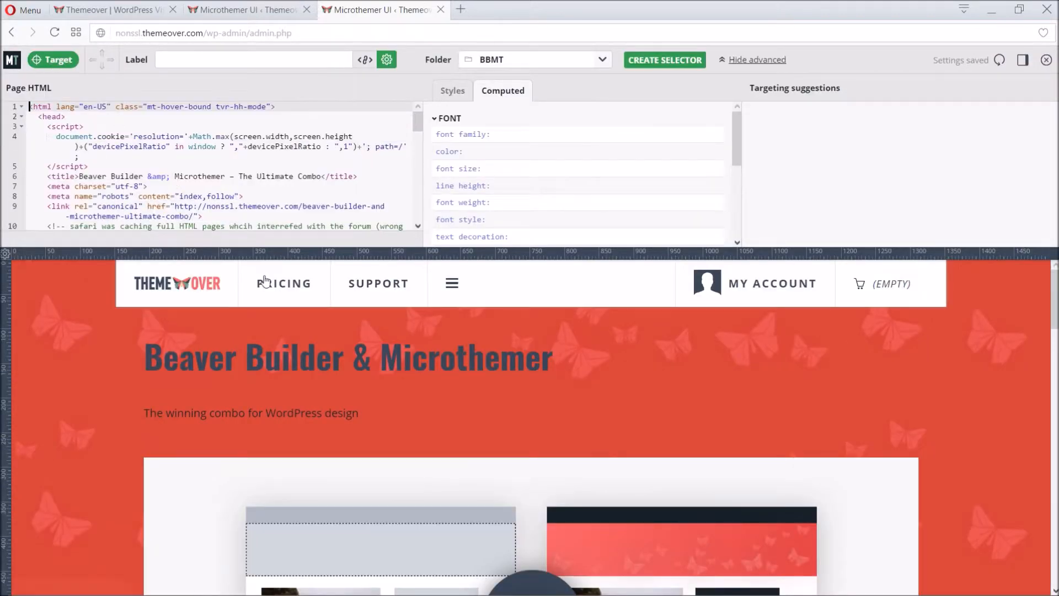
pyautogui.click(601, 360)
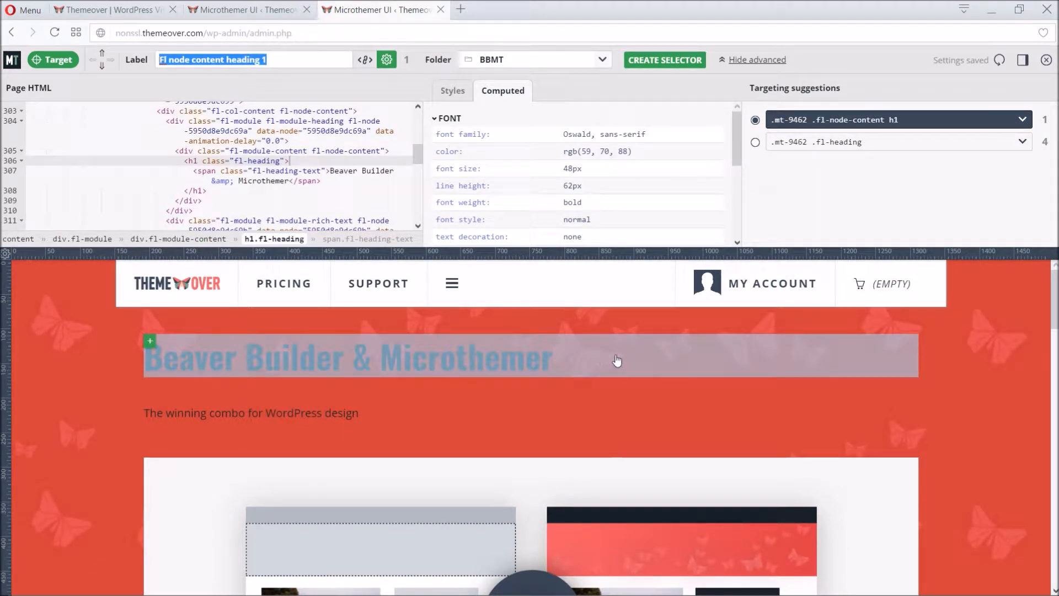
pyautogui.click(226, 62)
pyautogui.moveTo(227, 61); pyautogui.dragTo(126, 63)
pyautogui.press('BackSpace')
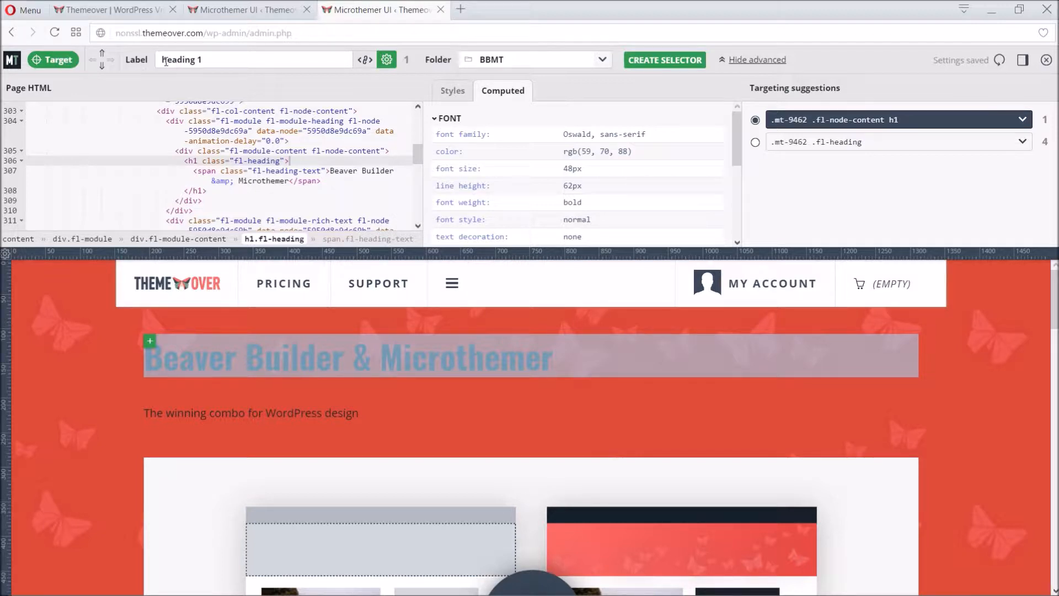
pyautogui.click(644, 62)
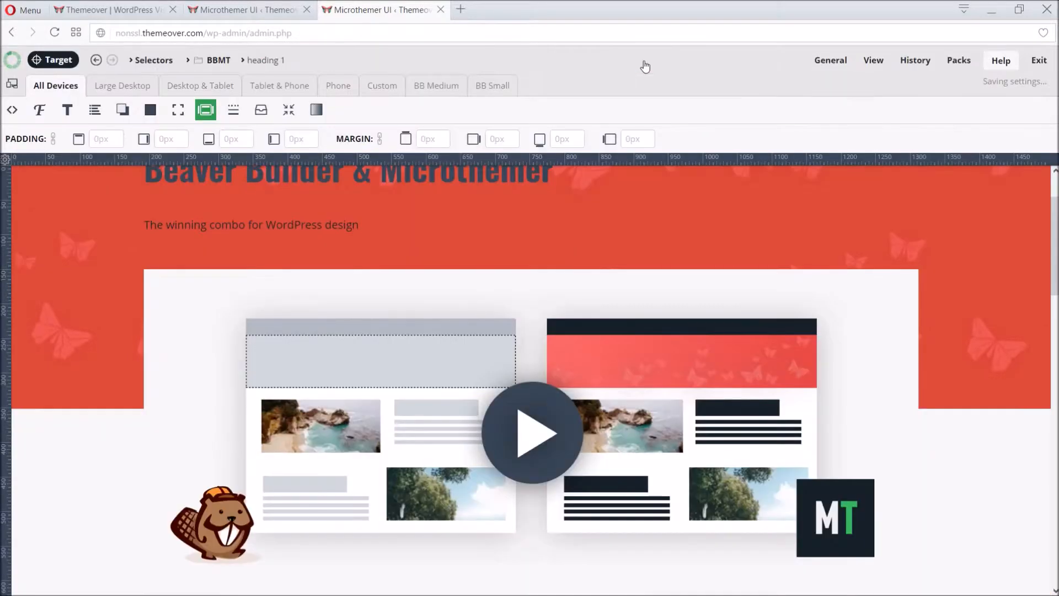
# - Set the main heading's font color to the saved dark #18202a and its text alignment to center
pyautogui.scroll(1, 795, 362)
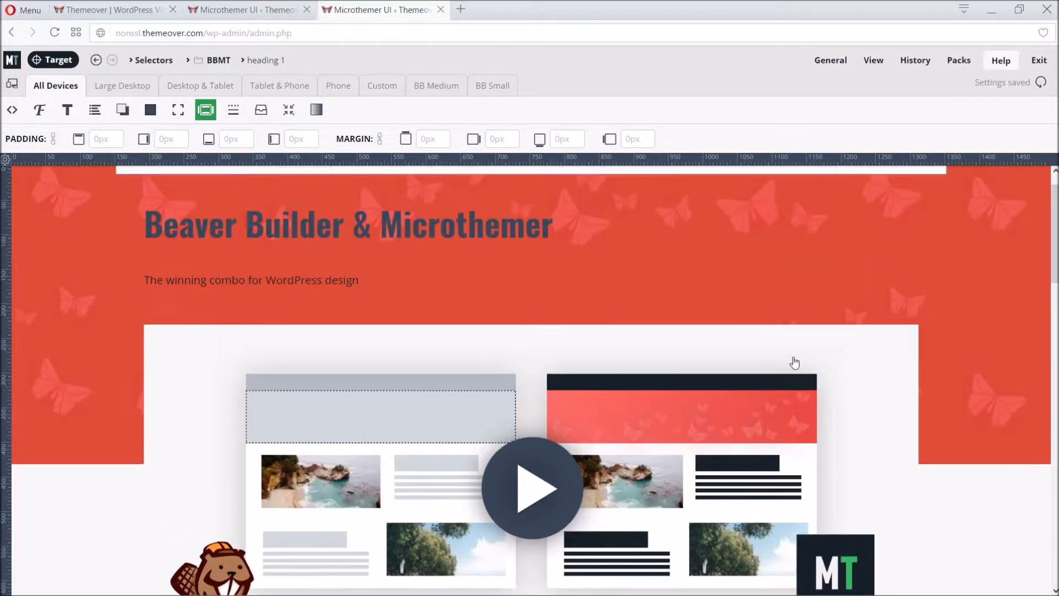
pyautogui.click(39, 109)
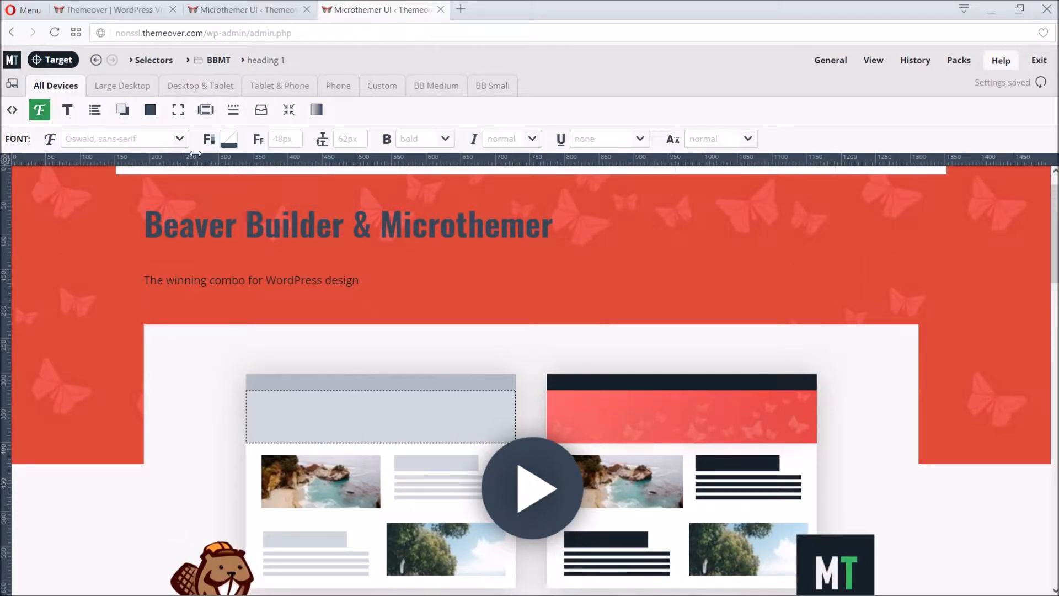
pyautogui.click(234, 143)
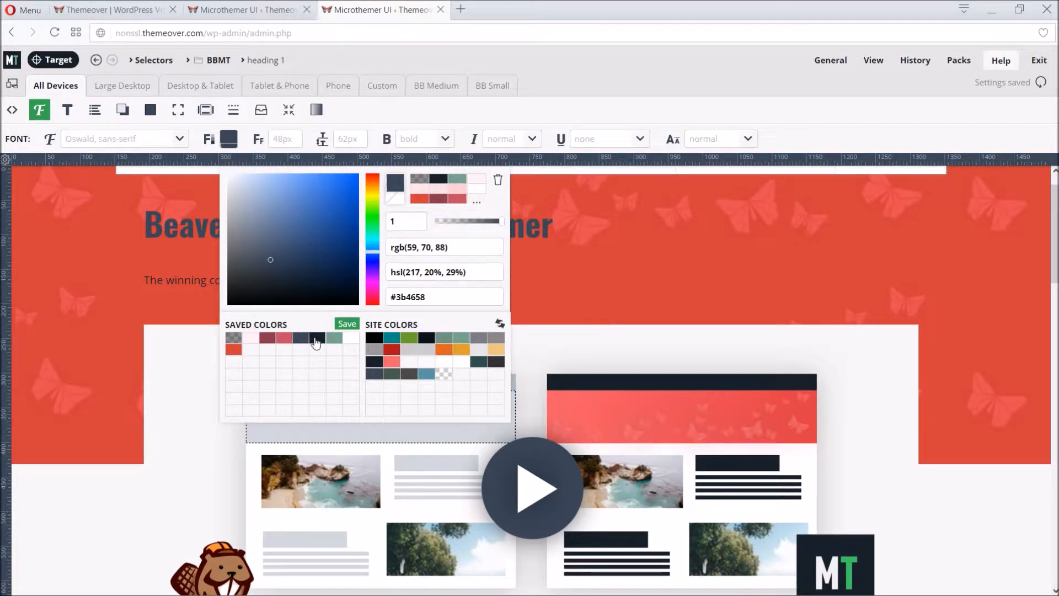
pyautogui.click(317, 337)
pyautogui.click(67, 110)
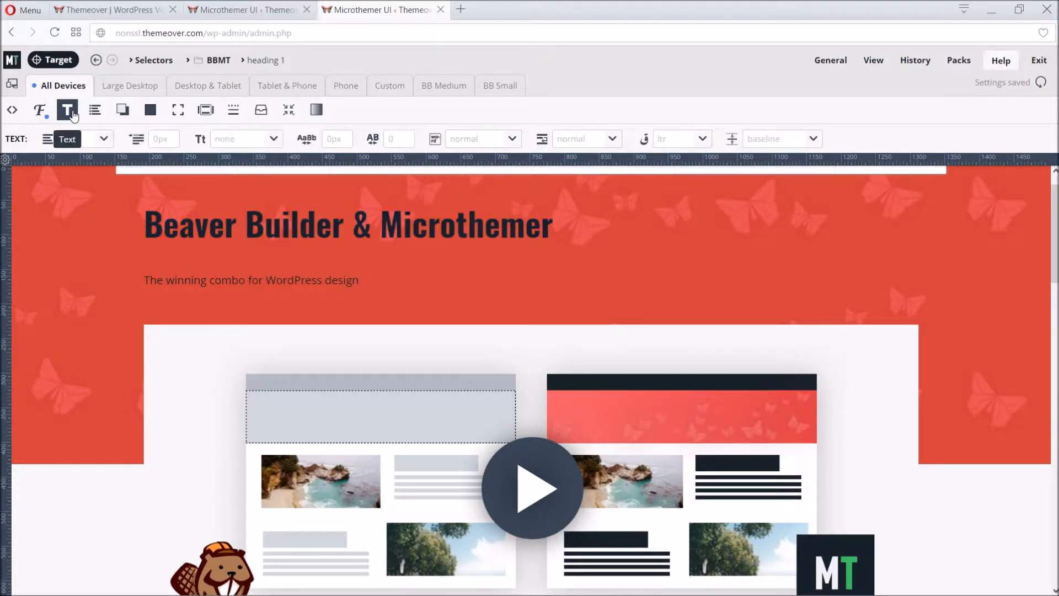
pyautogui.click(100, 146)
pyautogui.click(82, 200)
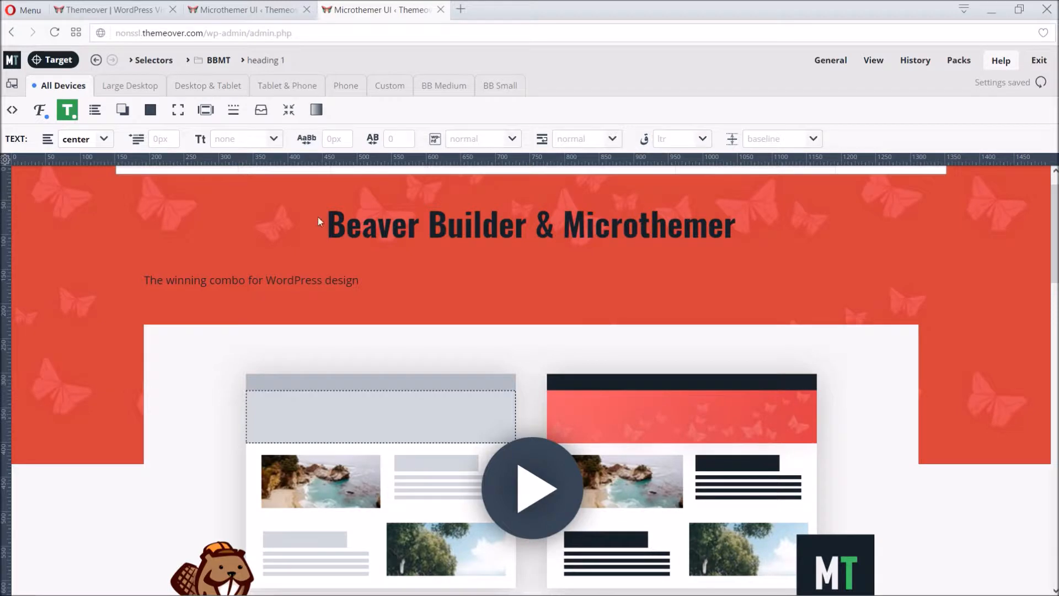
# - Target the "The winning combo for WordPress design" paragraph and create a selector for it labelled "tagline"
pyautogui.click(53, 60)
pyautogui.click(364, 375)
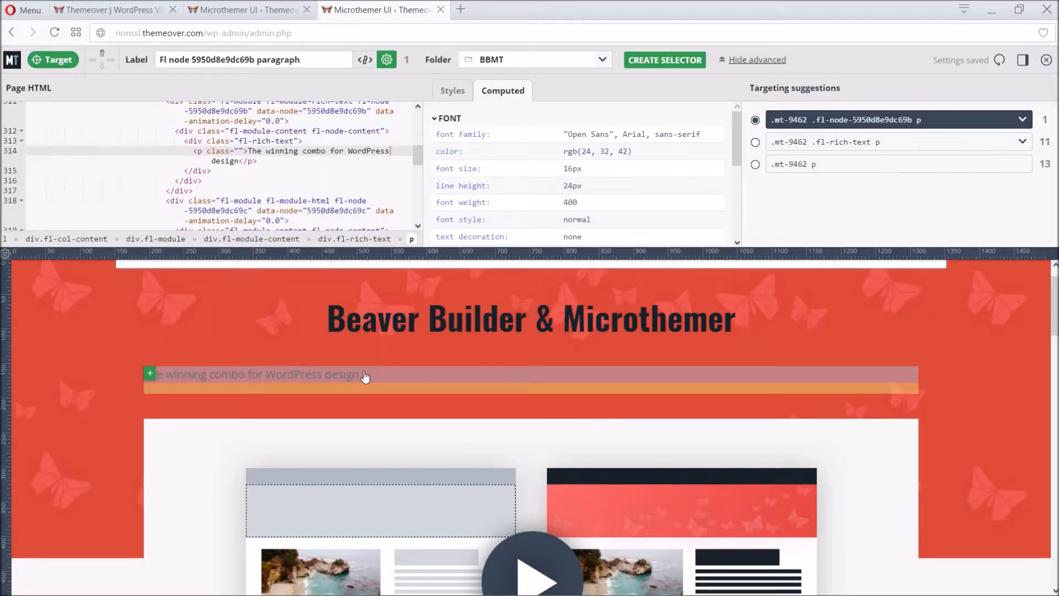
pyautogui.write('tagline')
pyautogui.click(662, 60)
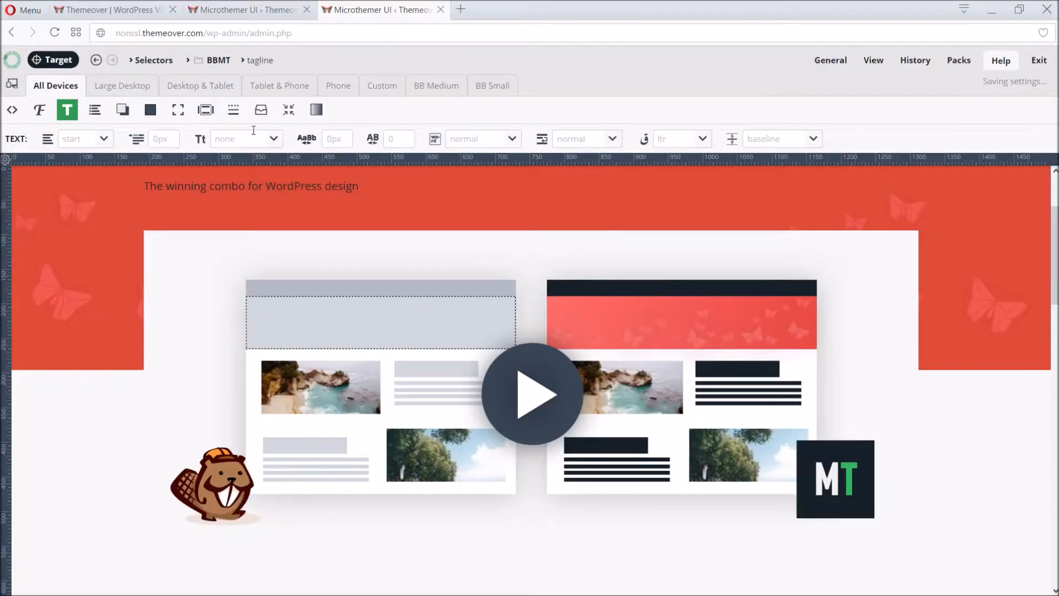
# - Set the tagline's font color to white and its font size to 21
pyautogui.click(48, 116)
pyautogui.click(225, 141)
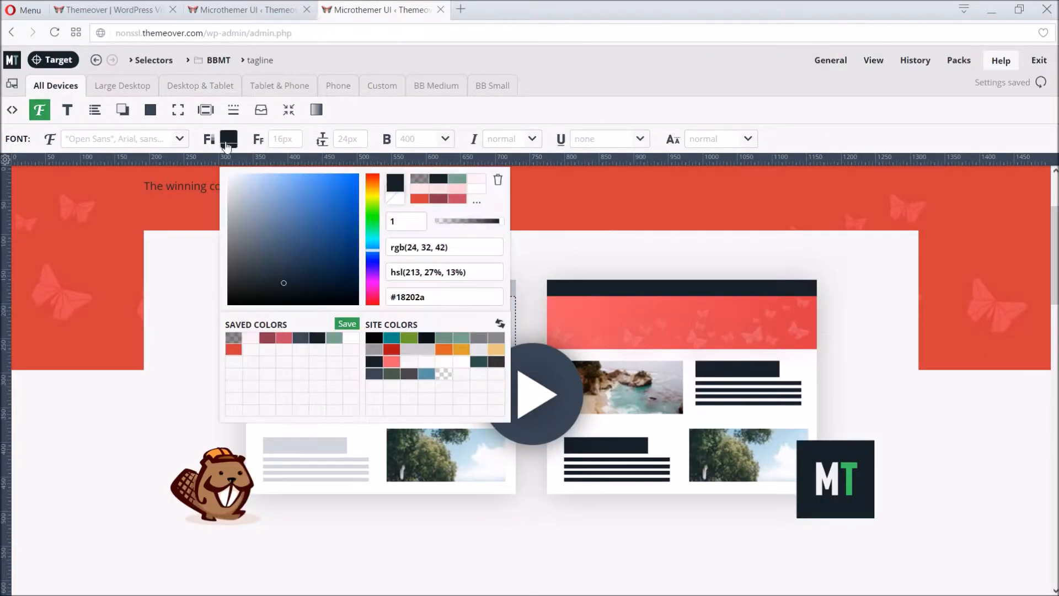
pyautogui.click(476, 188)
pyautogui.click(284, 139)
pyautogui.write('21')
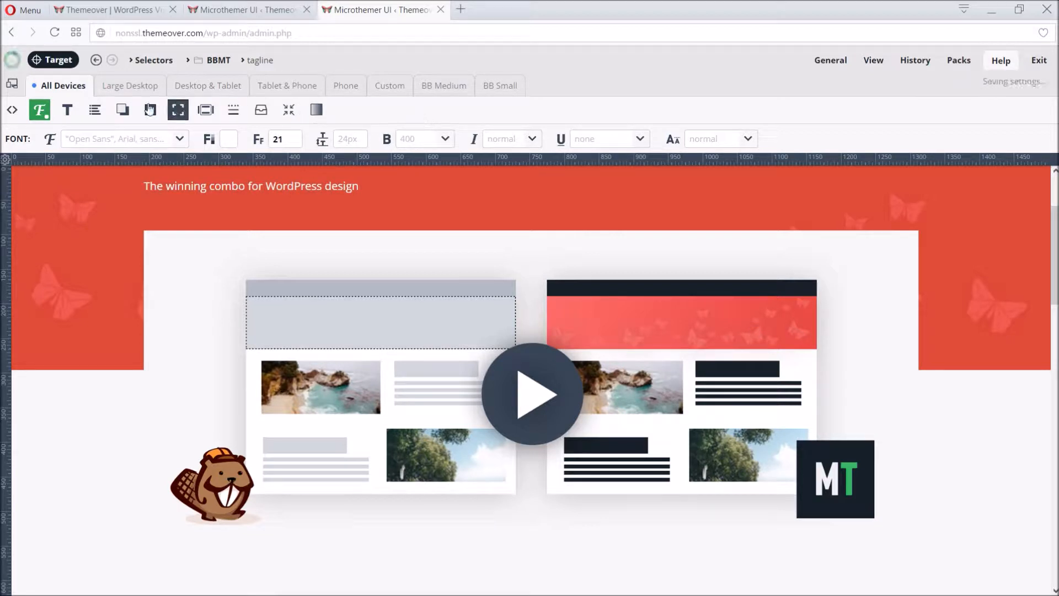
# - Set the tagline's text alignment to center
pyautogui.click(67, 109)
pyautogui.click(104, 139)
pyautogui.click(83, 199)
pyautogui.scroll(3, 618, 318)
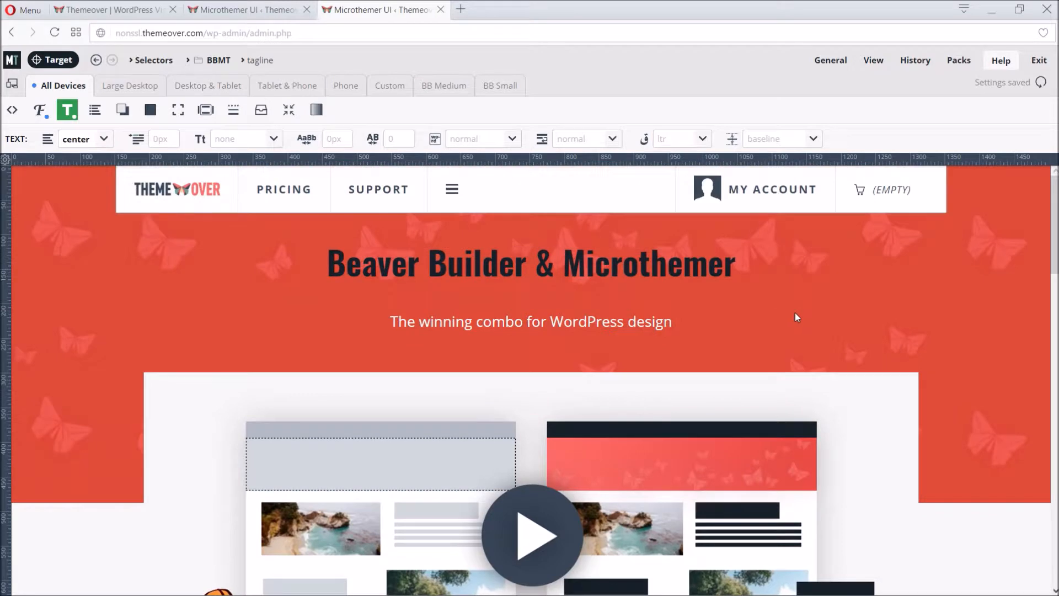
# - Target the page's div#wrapper element and create a selector for it labelled "wrapper" in the BBMT folder
pyautogui.click(54, 61)
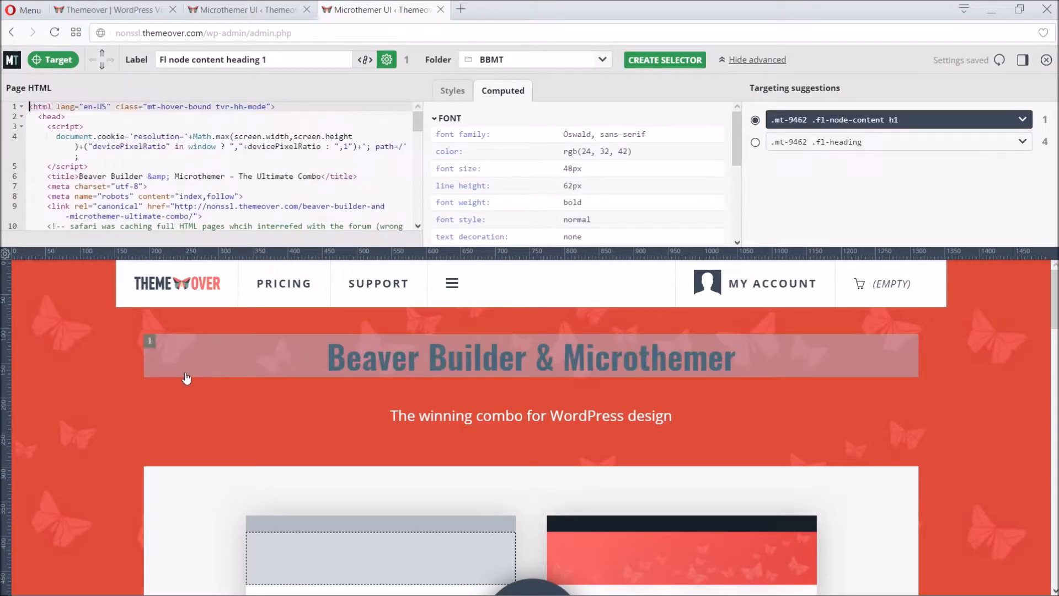
pyautogui.scroll(-3, 188, 391)
pyautogui.click(172, 413)
pyautogui.click(92, 474)
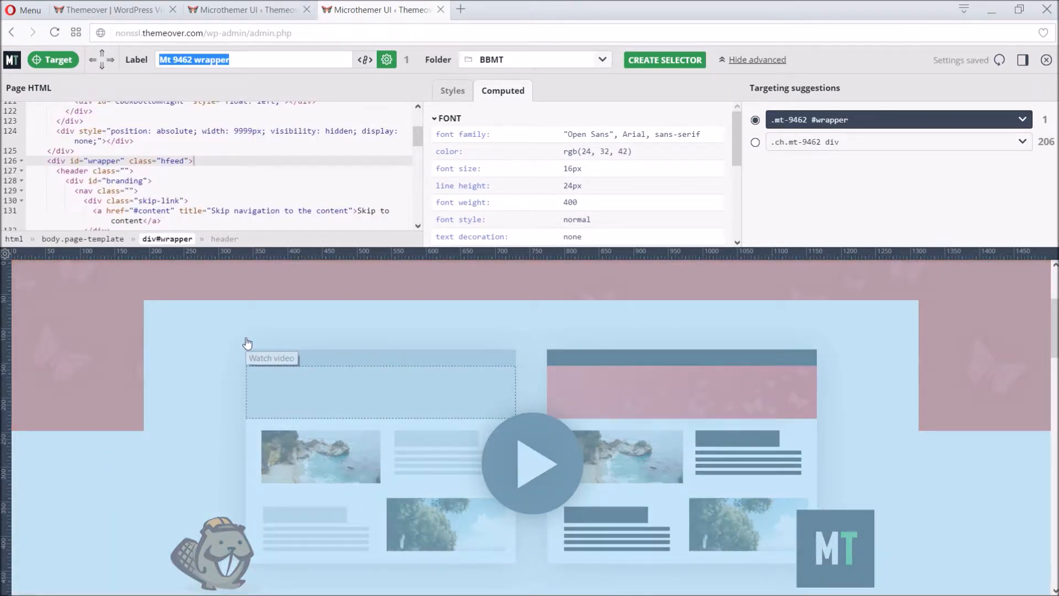
pyautogui.write('wrapper')
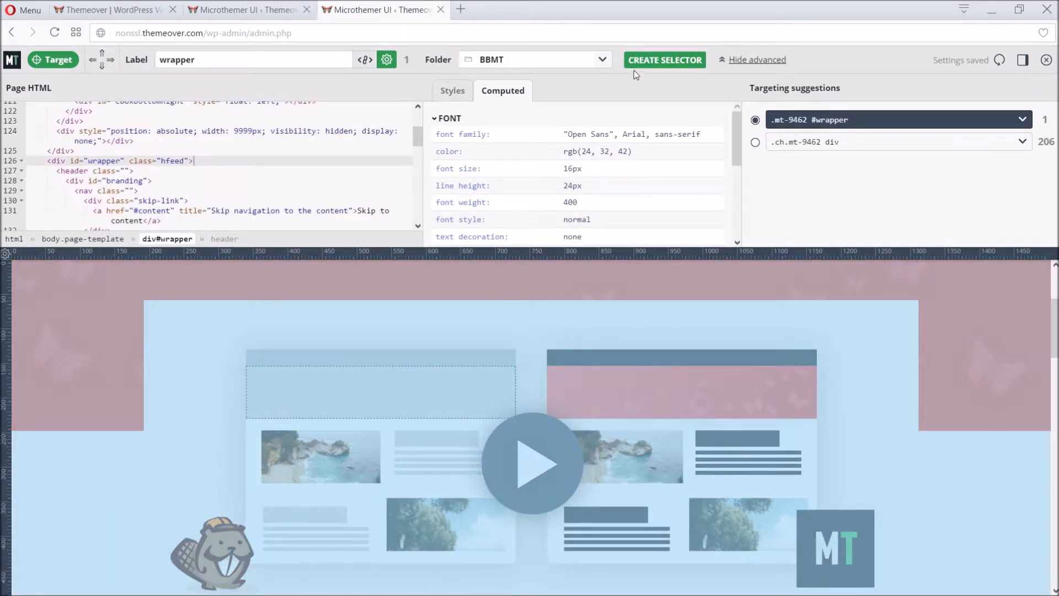
pyautogui.click(651, 60)
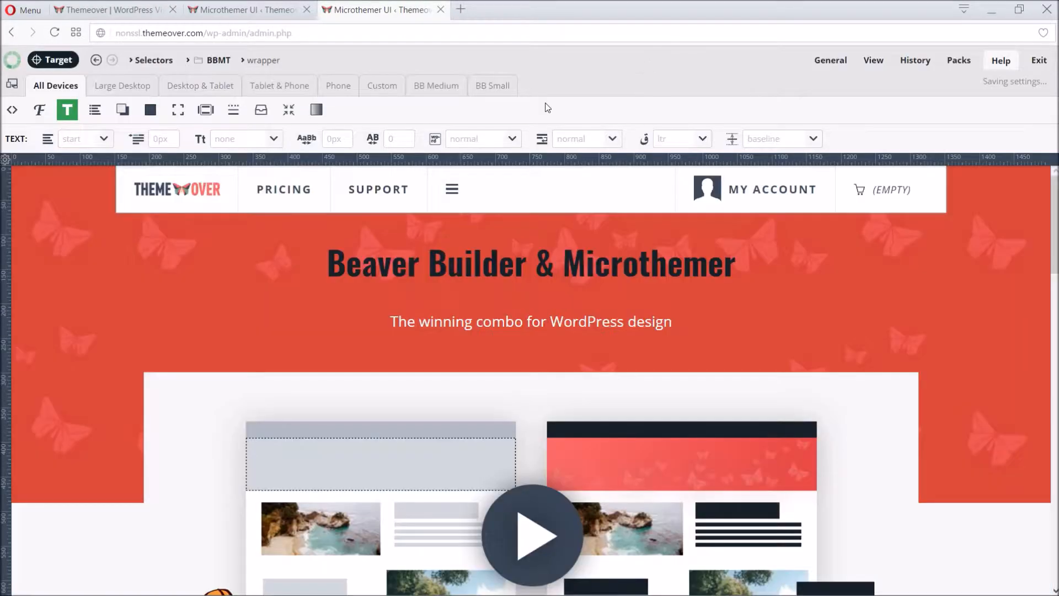
# - Set the wrapper's background color to white
pyautogui.click(150, 110)
pyautogui.click(110, 140)
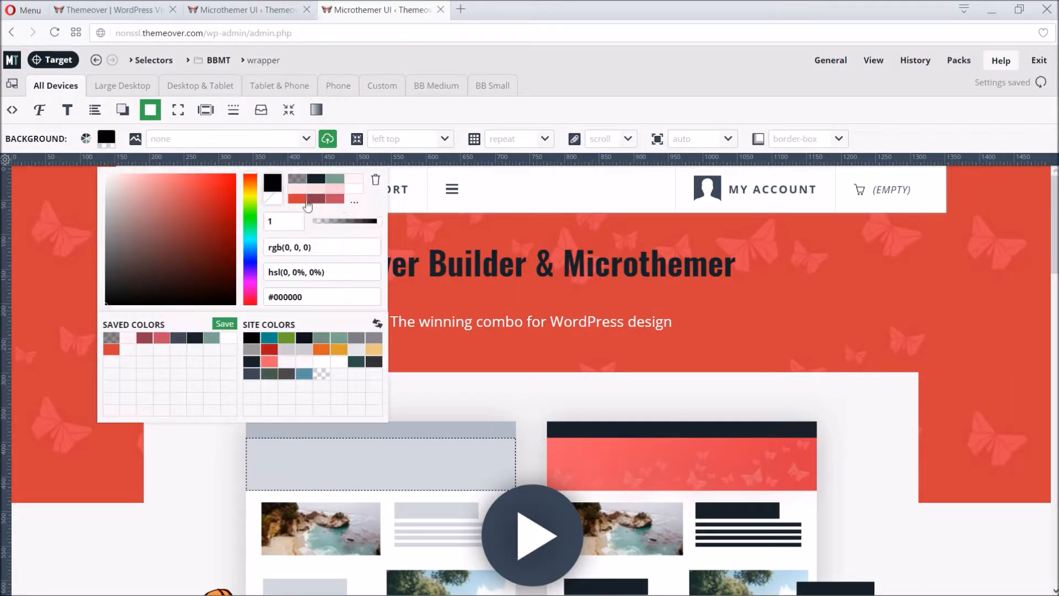
pyautogui.click(354, 188)
pyautogui.click(509, 117)
pyautogui.scroll(-2, 859, 286)
pyautogui.scroll(-1, 849, 298)
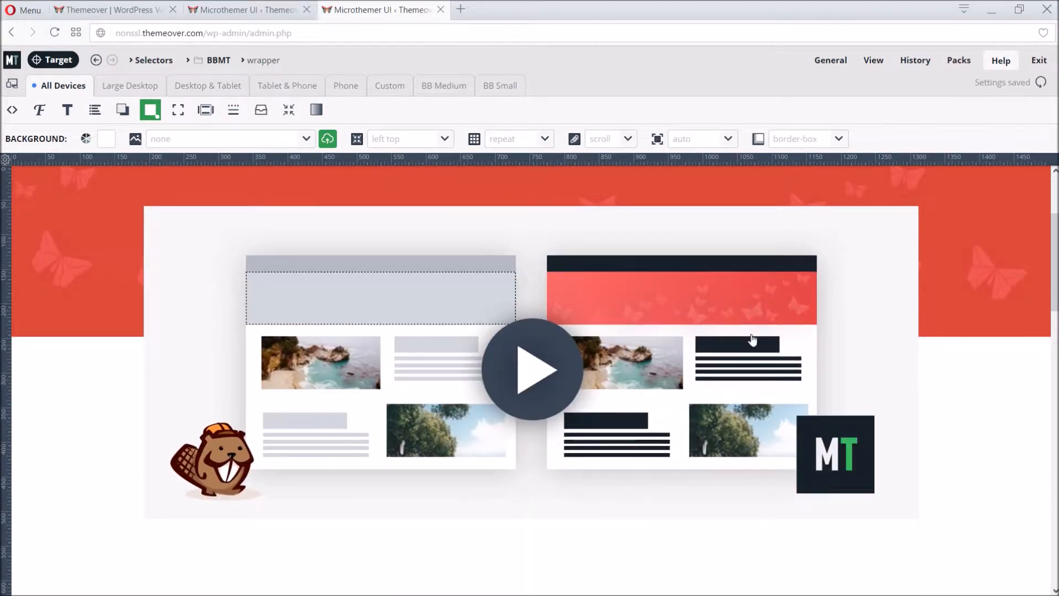
# - Target the watch-video span around the video image and create a selector for it labelled "video" in the BBMT folder
pyautogui.click(54, 61)
pyautogui.click(177, 343)
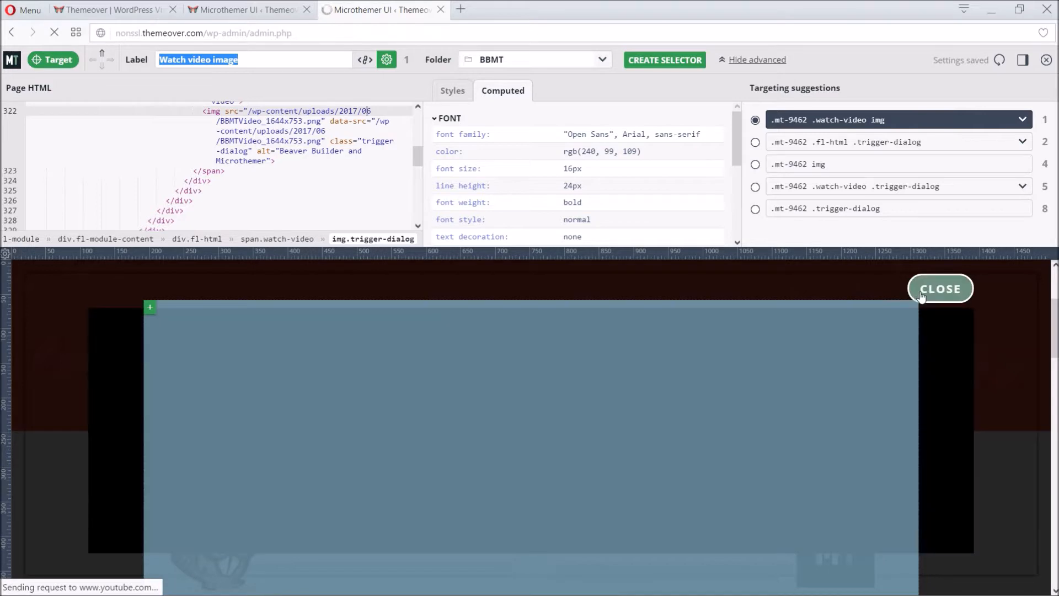
pyautogui.click(941, 289)
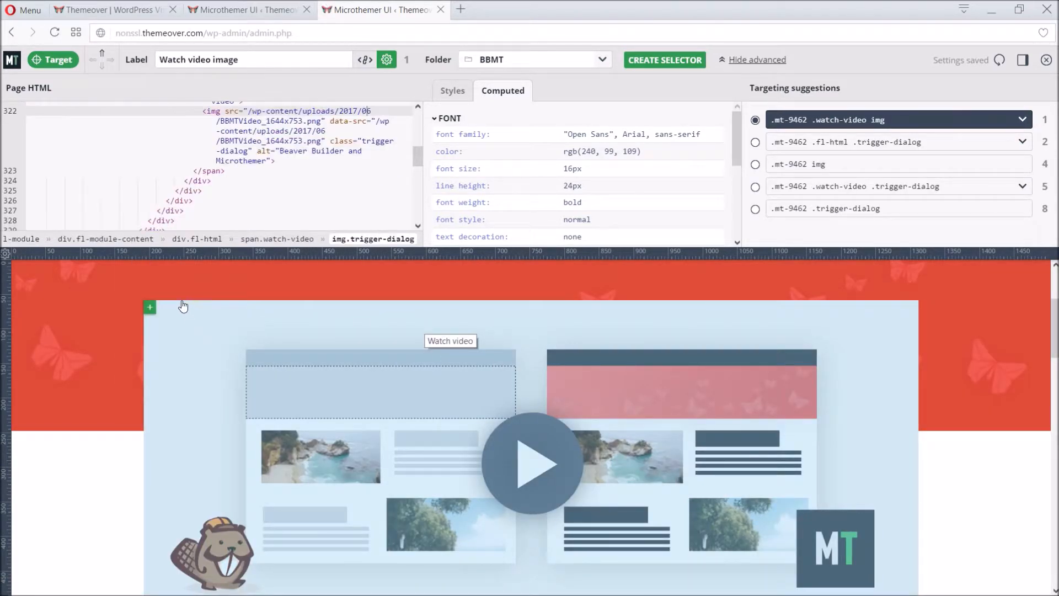
pyautogui.click(184, 301)
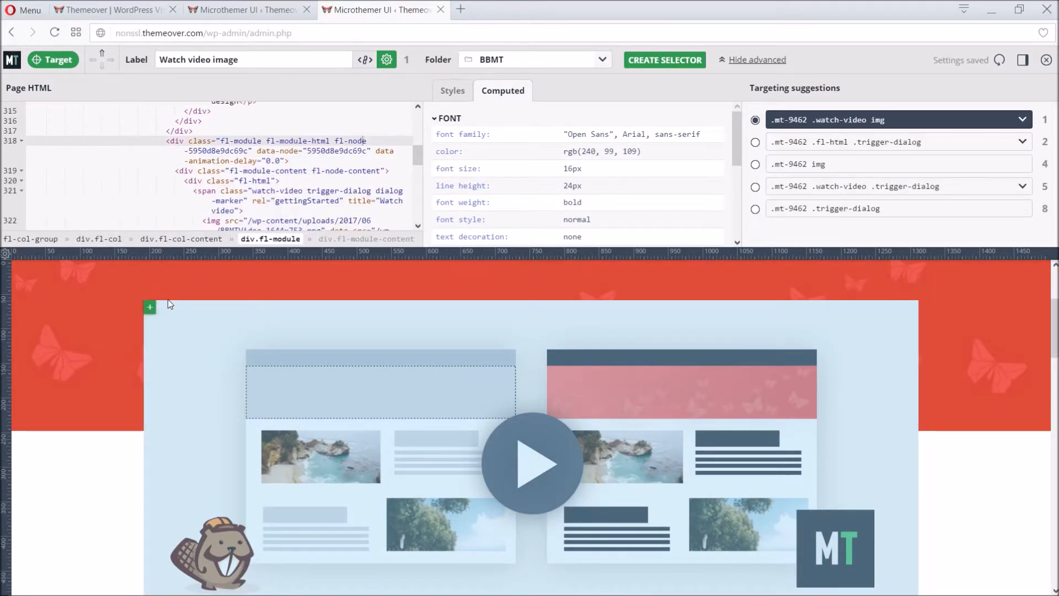
pyautogui.scroll(2, 460, 334)
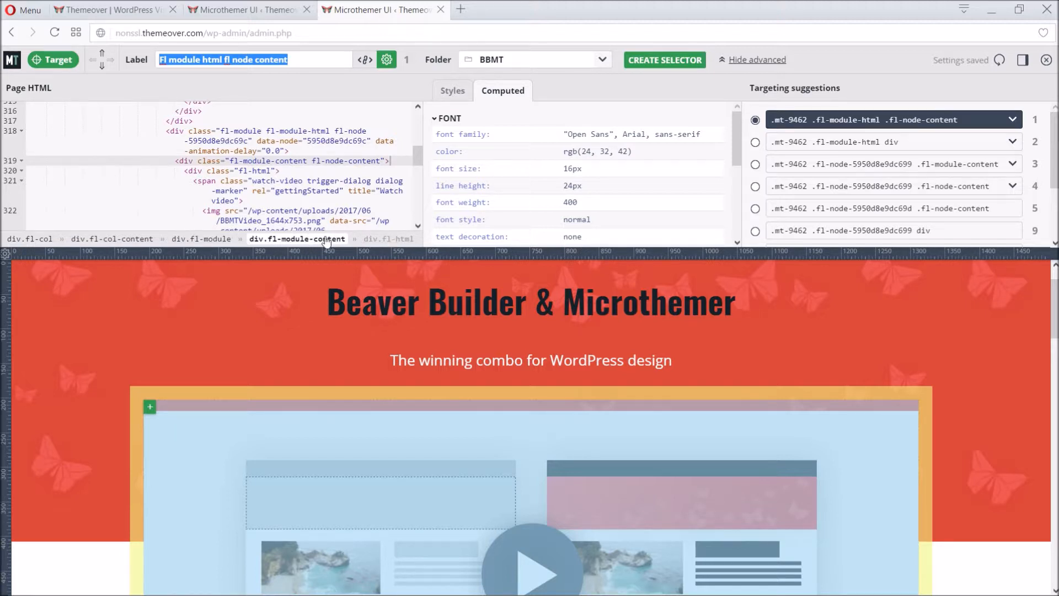
pyautogui.click(210, 182)
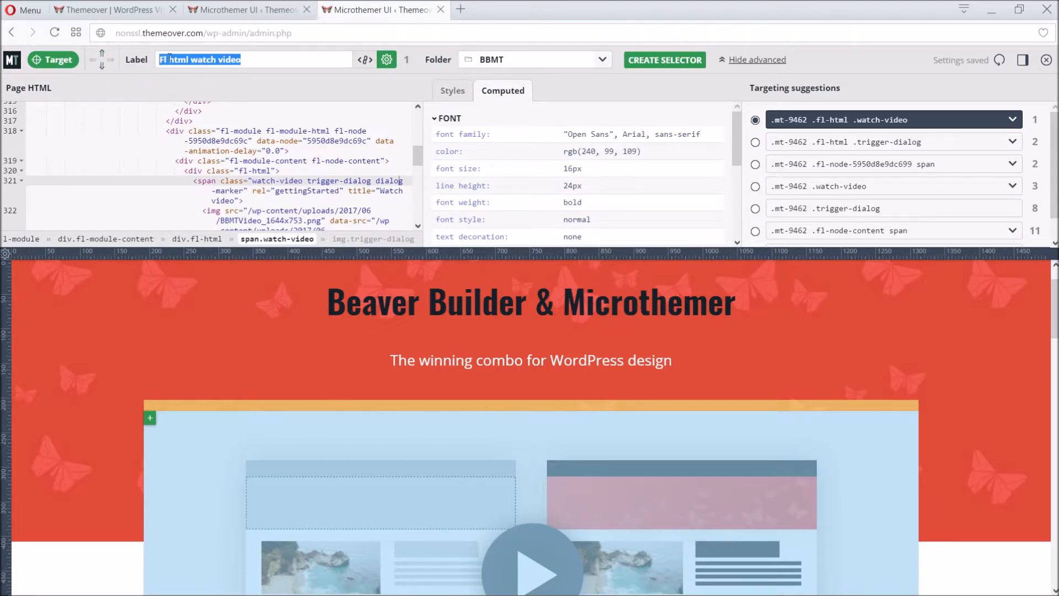
pyautogui.click(219, 61)
pyautogui.moveTo(218, 61); pyautogui.dragTo(159, 61)
pyautogui.press('BackSpace')
pyautogui.click(631, 61)
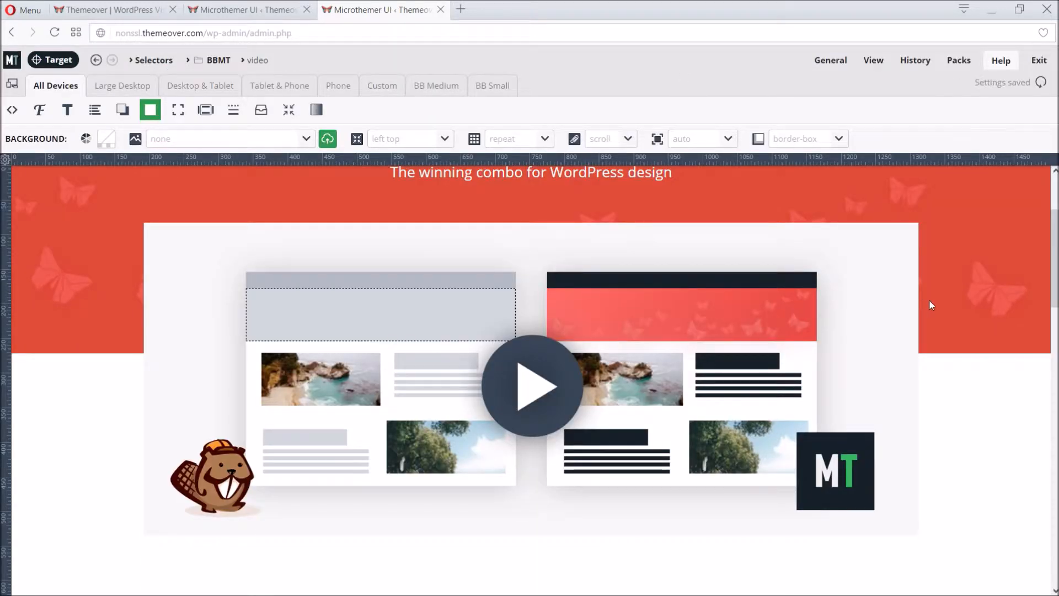
# - Give the video a box shadow with a blur of 50 and the saved color rgba(30, 29, 29, 0.5)
pyautogui.click(123, 110)
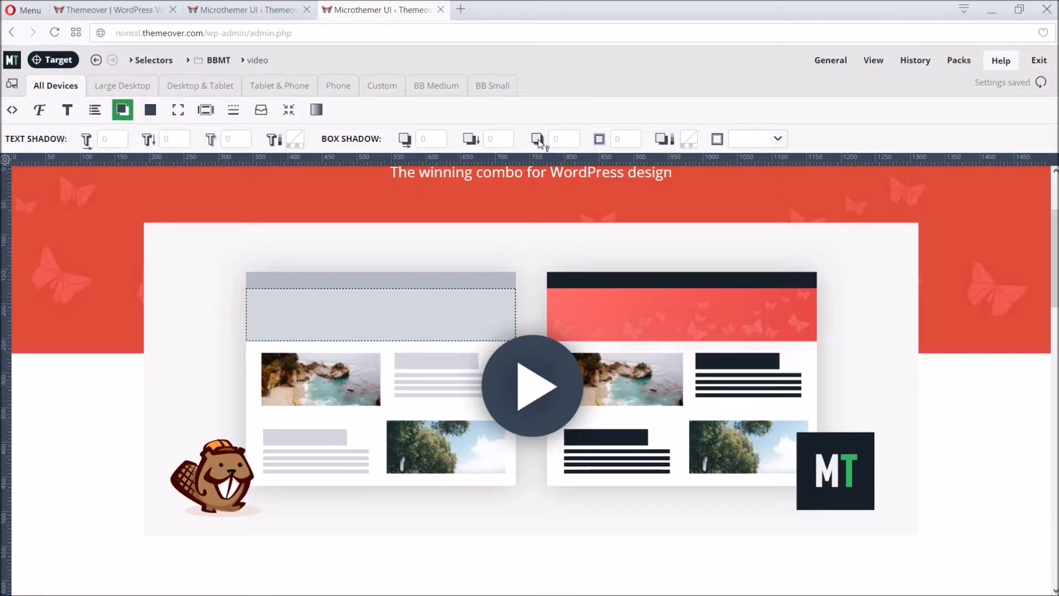
pyautogui.click(557, 139)
pyautogui.write('5')
pyautogui.click(690, 143)
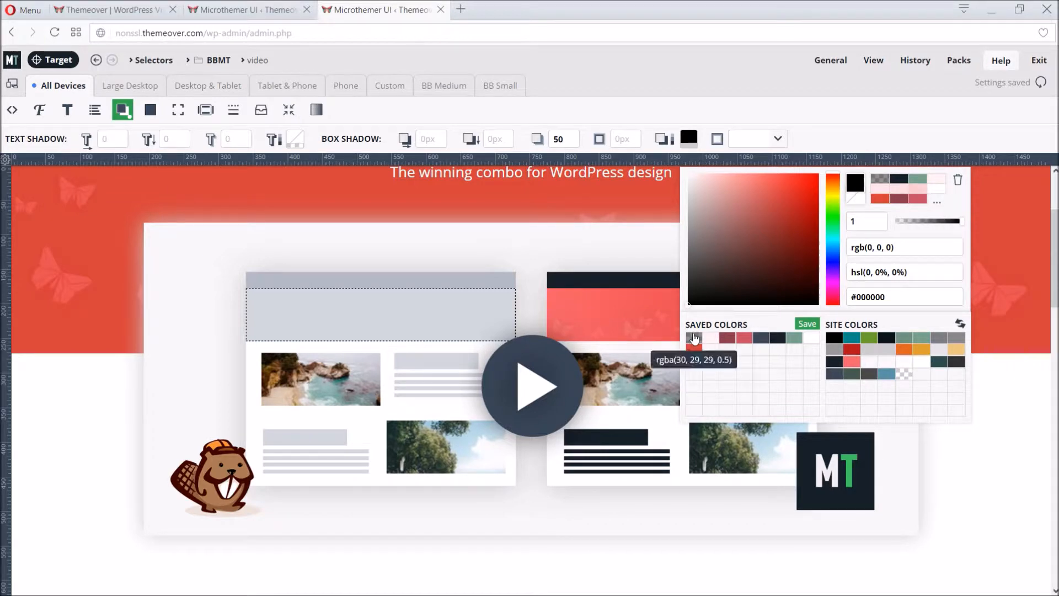
pyautogui.click(694, 338)
pyautogui.click(636, 106)
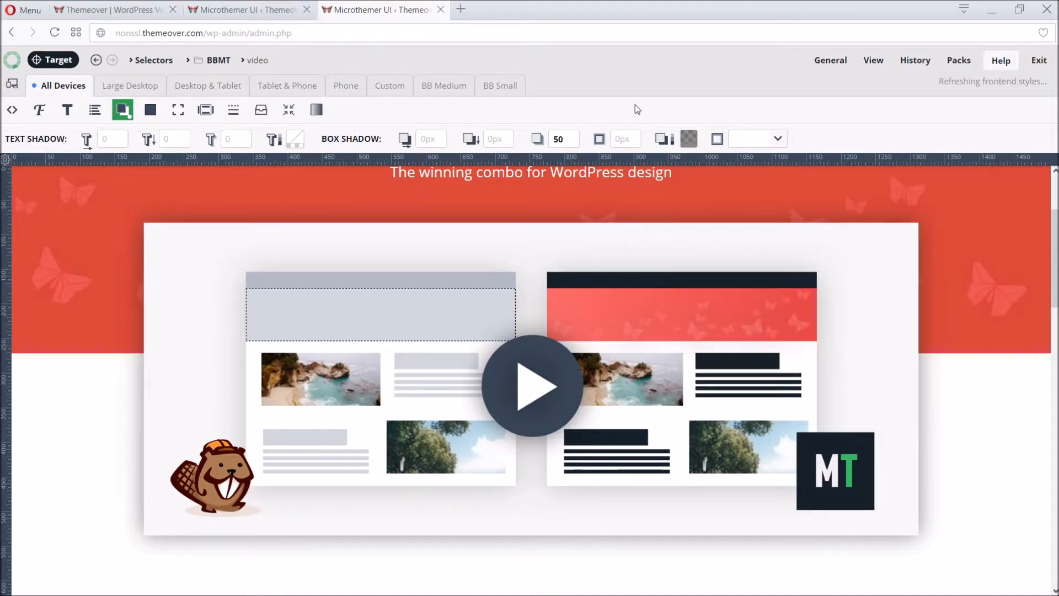
# - Set the video's maximum width to 822
pyautogui.scroll(-1, 994, 291)
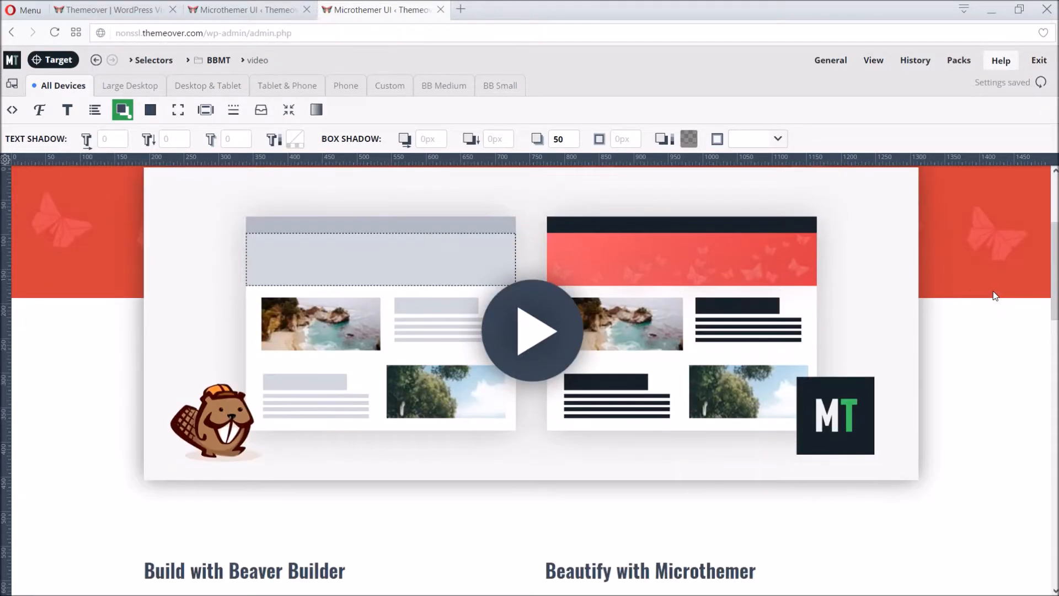
pyautogui.scroll(2, 993, 291)
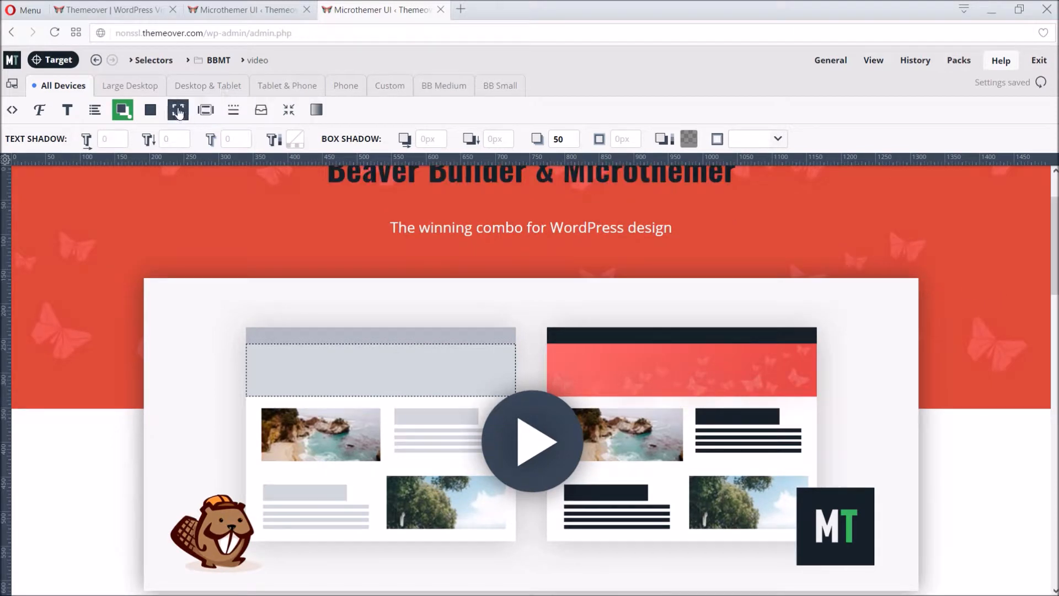
pyautogui.click(177, 109)
pyautogui.click(226, 139)
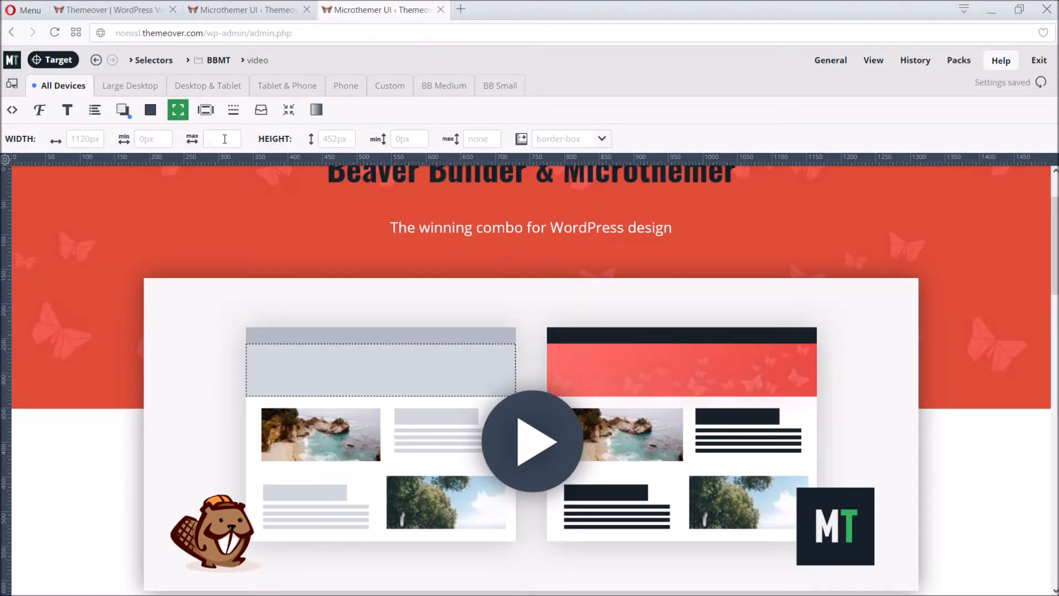
pyautogui.write('822')
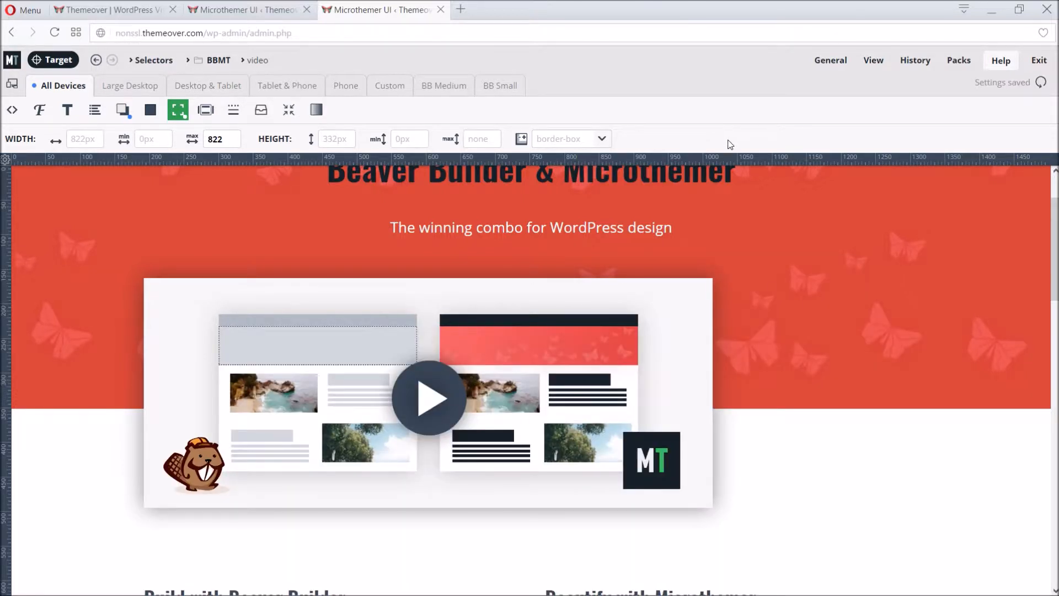
# - Center the video by setting its left and right margins to auto
pyautogui.click(205, 110)
pyautogui.click(513, 145)
pyautogui.write('autoaut')
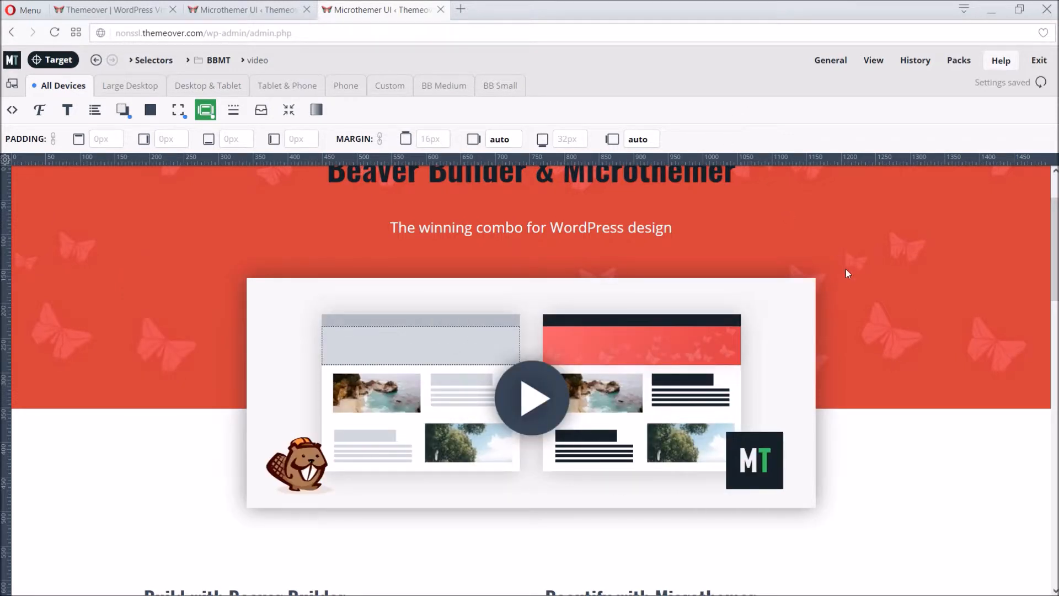
pyautogui.scroll(2, 845, 269)
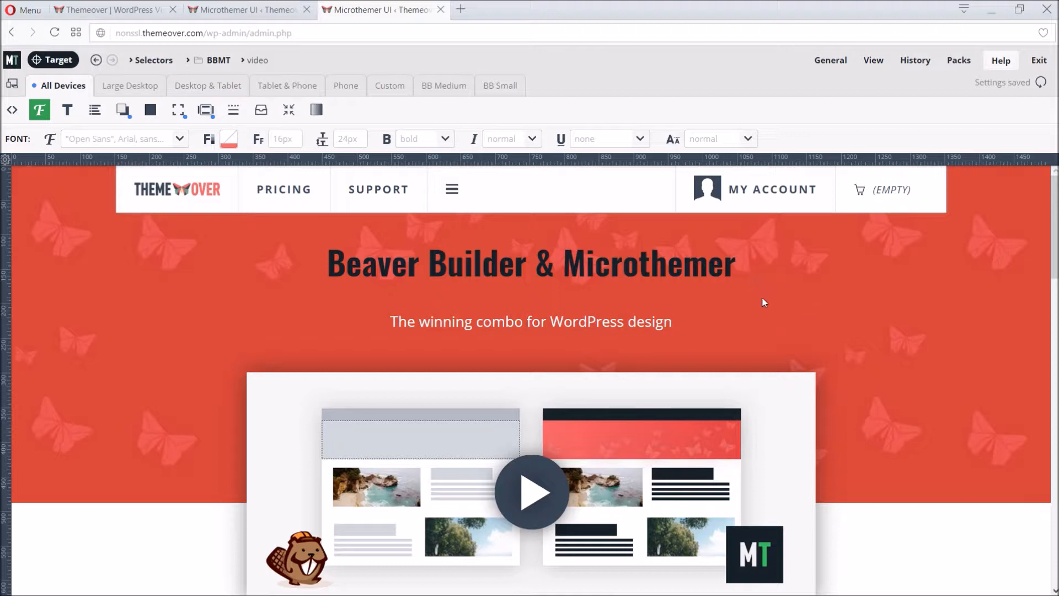
# - Target the "Build with Beaver Builder" heading and create a selector from ".mt-9462 .overview-heading .fl-heading" labelled "Overview heading"
pyautogui.scroll(-3, 838, 368)
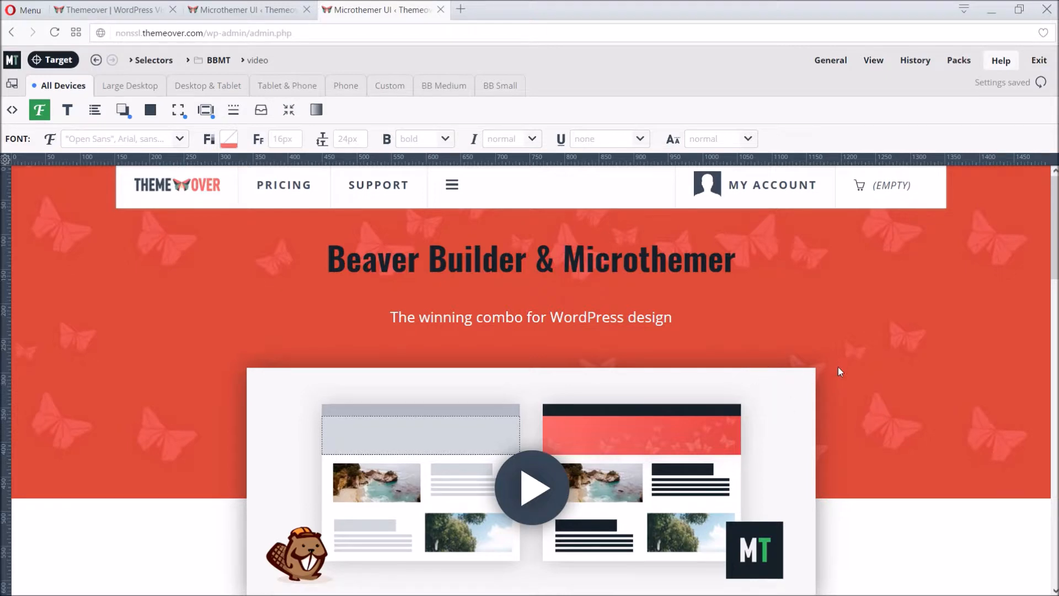
pyautogui.scroll(-5, 838, 366)
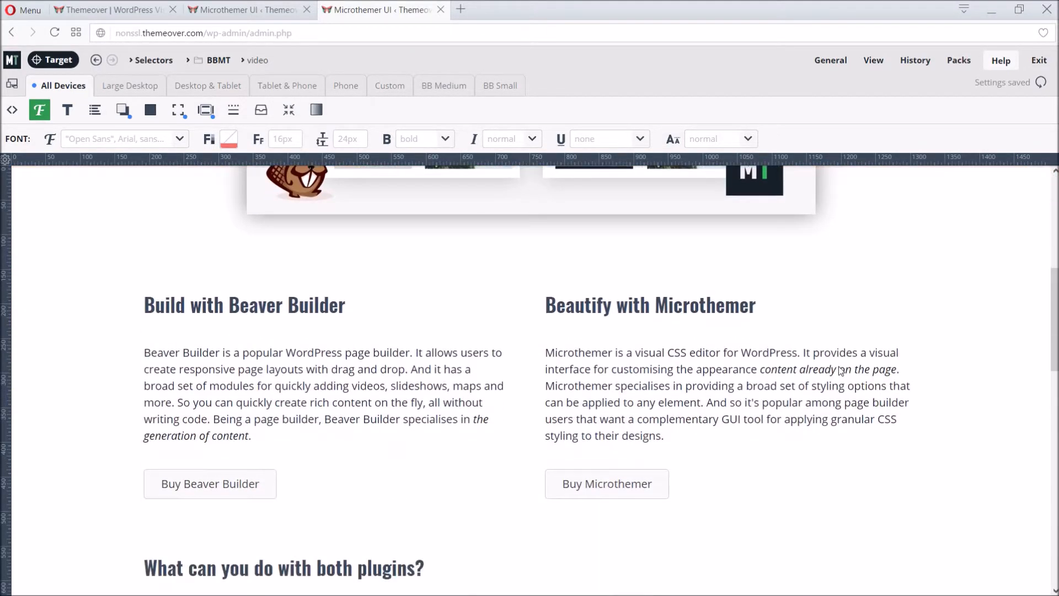
pyautogui.scroll(-1, 839, 366)
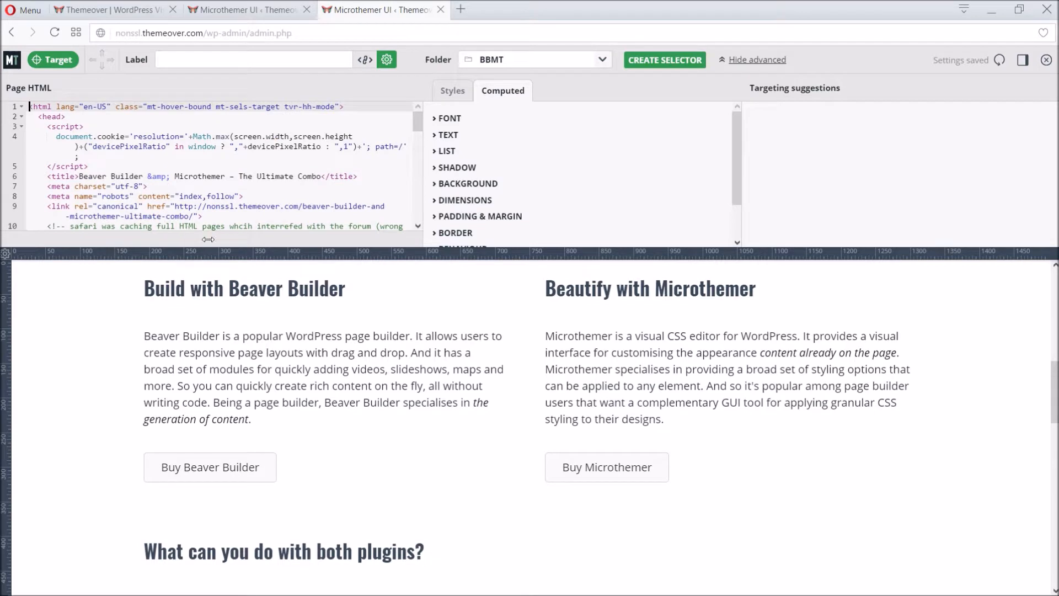
pyautogui.click(405, 298)
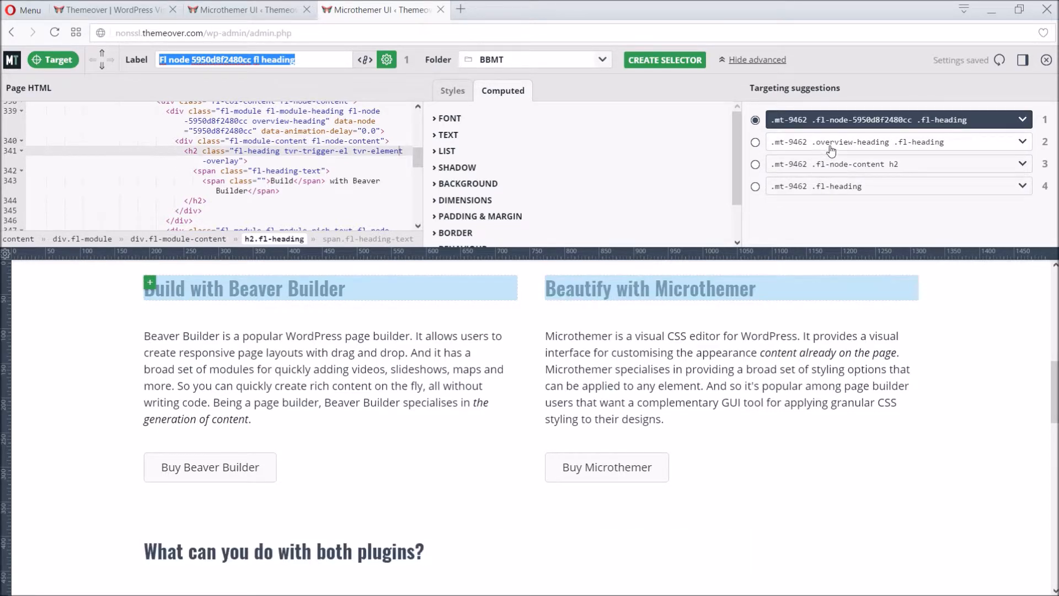
pyautogui.moveTo(1046, 146)
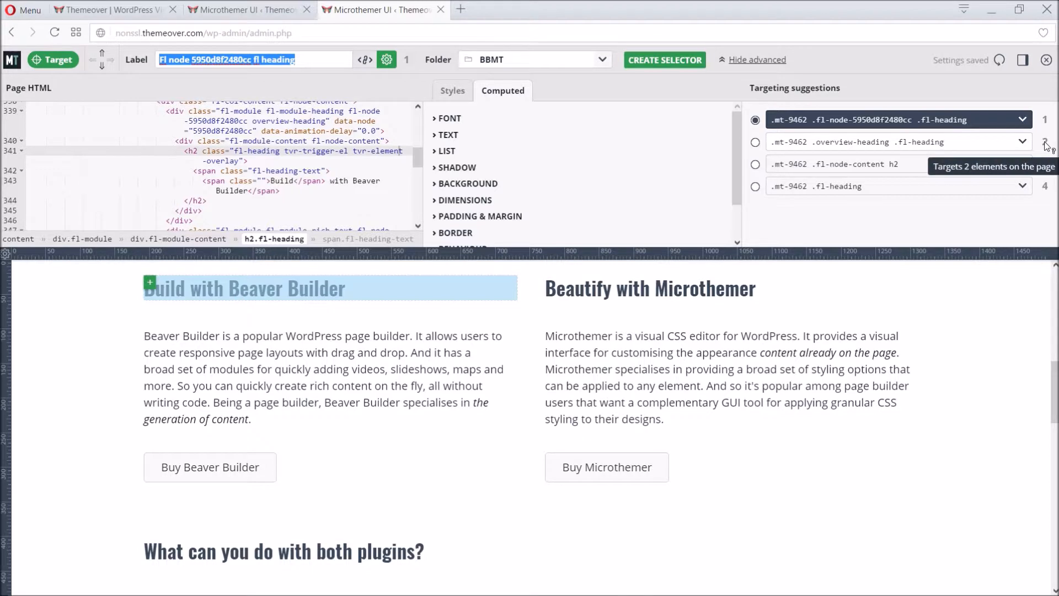
pyautogui.moveTo(1047, 121)
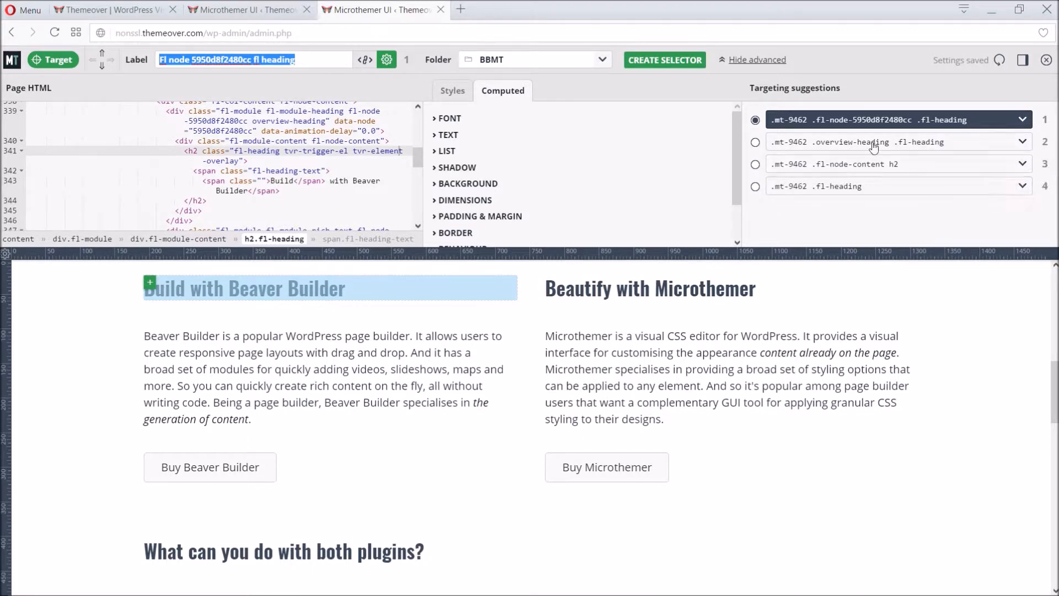
pyautogui.click(755, 143)
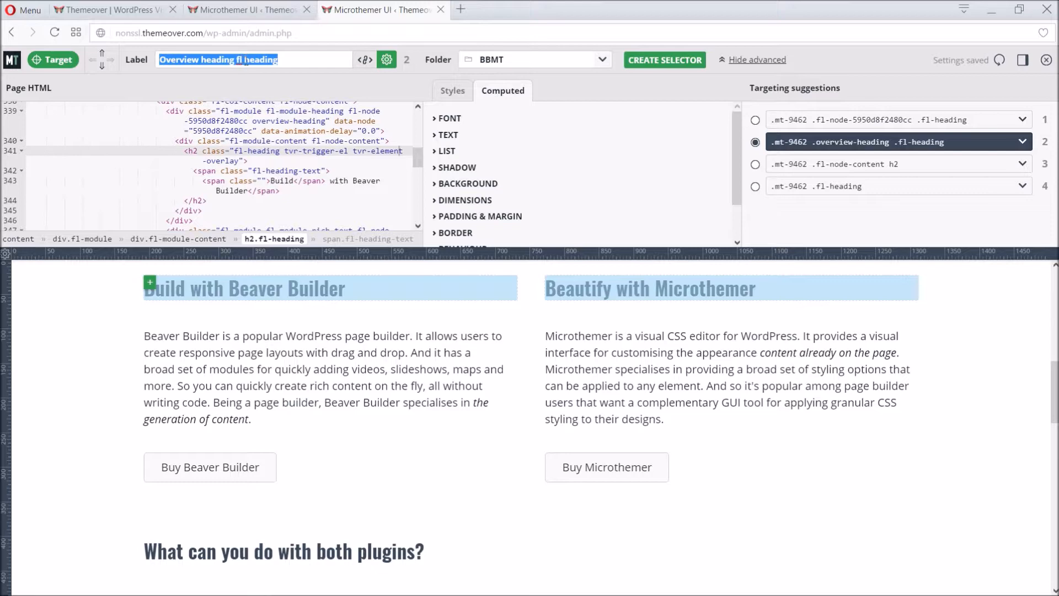
pyautogui.moveTo(258, 61); pyautogui.dragTo(201, 61)
pyautogui.press('BackSpace')
pyautogui.click(673, 62)
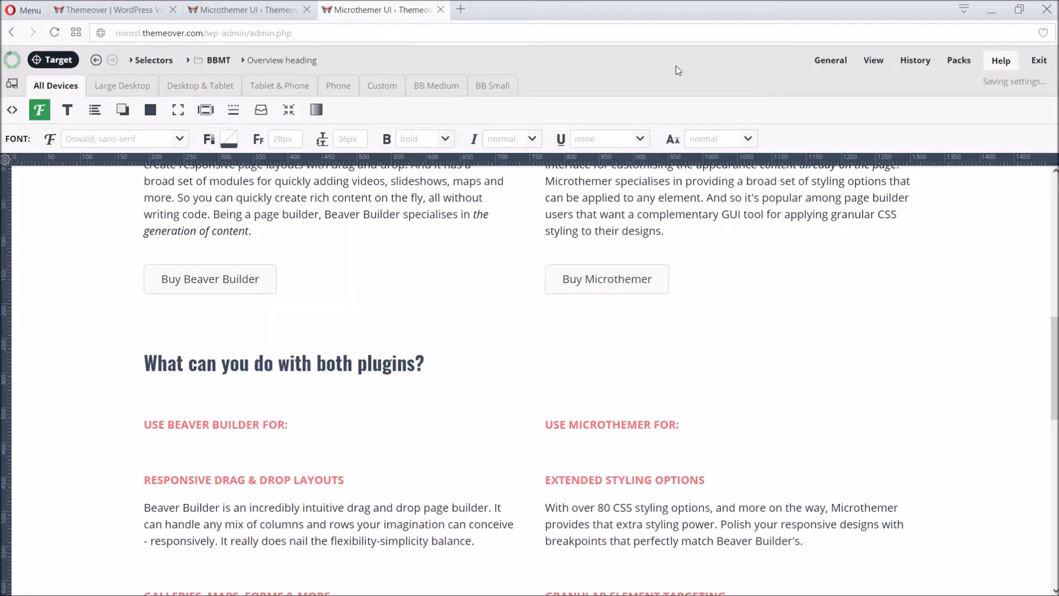
# - Set the overview headings' padding to 7 top, 0 right, 7 bottom and 60 left
pyautogui.scroll(2, 402, 298)
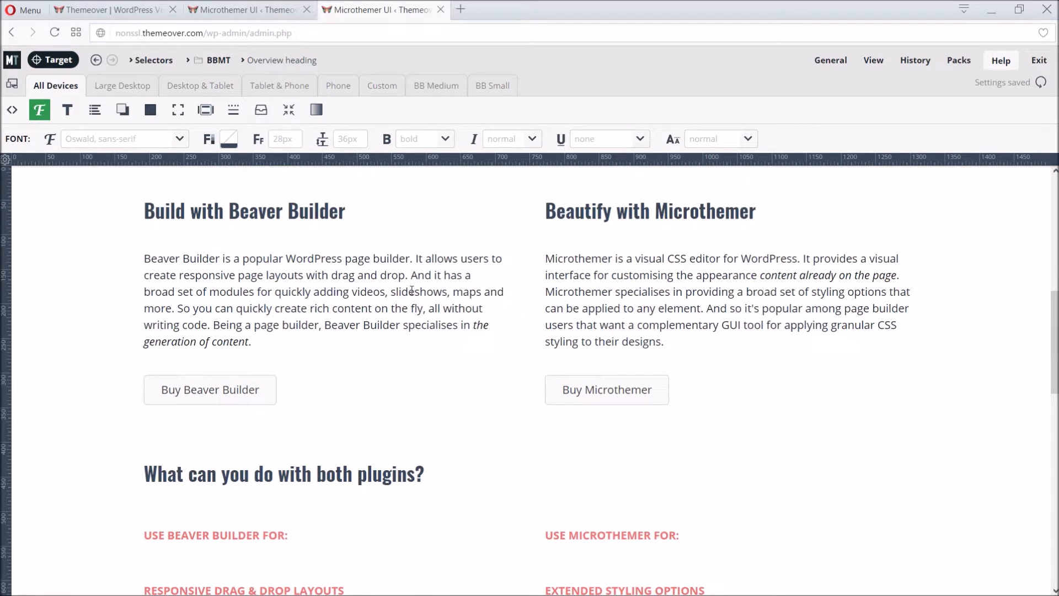
pyautogui.click(206, 110)
pyautogui.click(106, 142)
pyautogui.write('7')
pyautogui.click(161, 135)
pyautogui.write('0')
pyautogui.click(228, 138)
pyautogui.write('7')
pyautogui.click(303, 137)
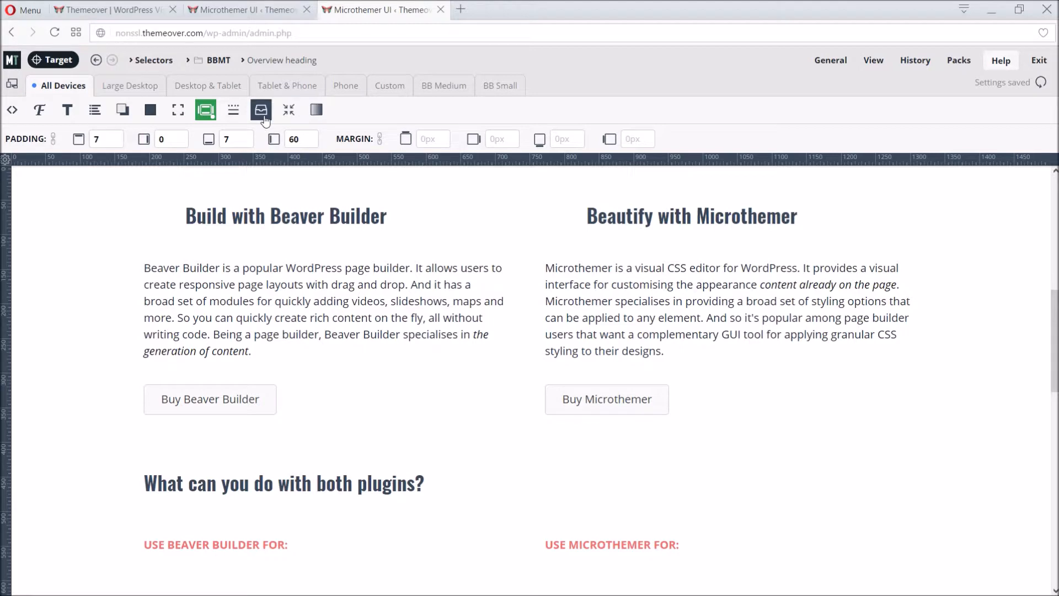
pyautogui.click(150, 110)
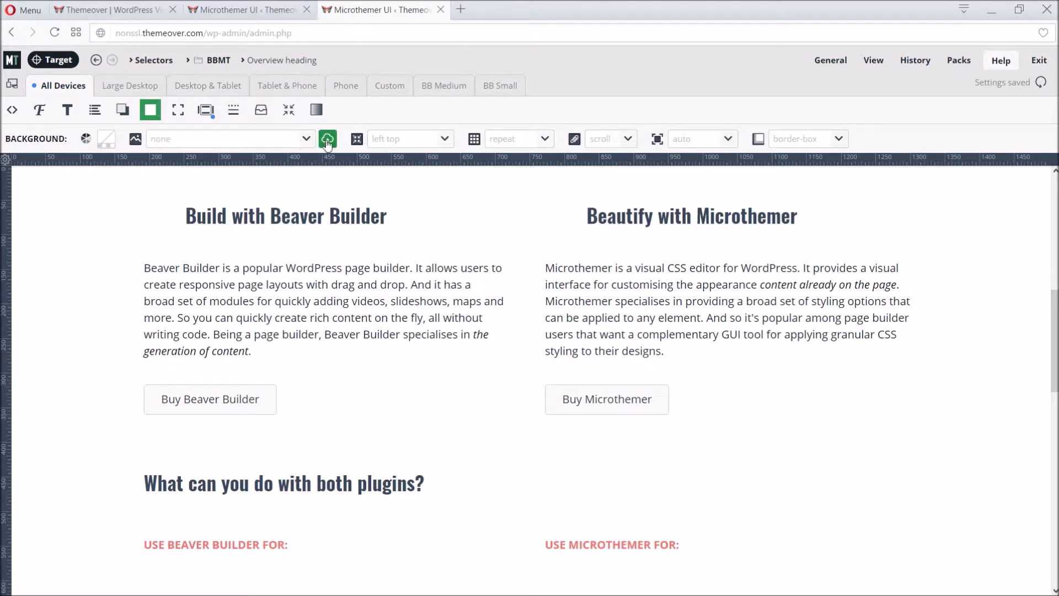
pyautogui.click(323, 140)
pyautogui.click(685, 262)
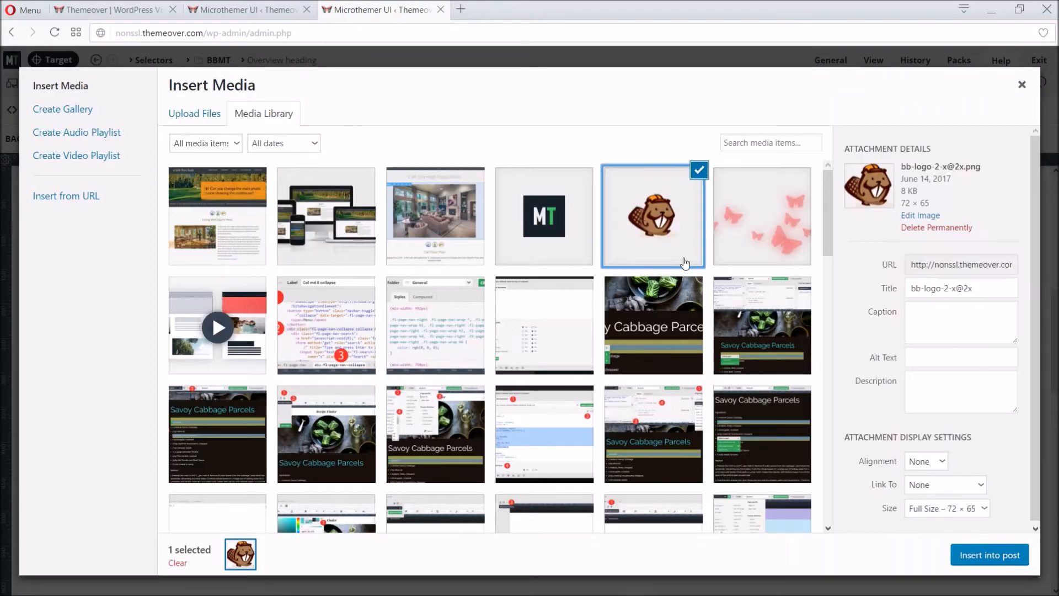
pyautogui.click(988, 555)
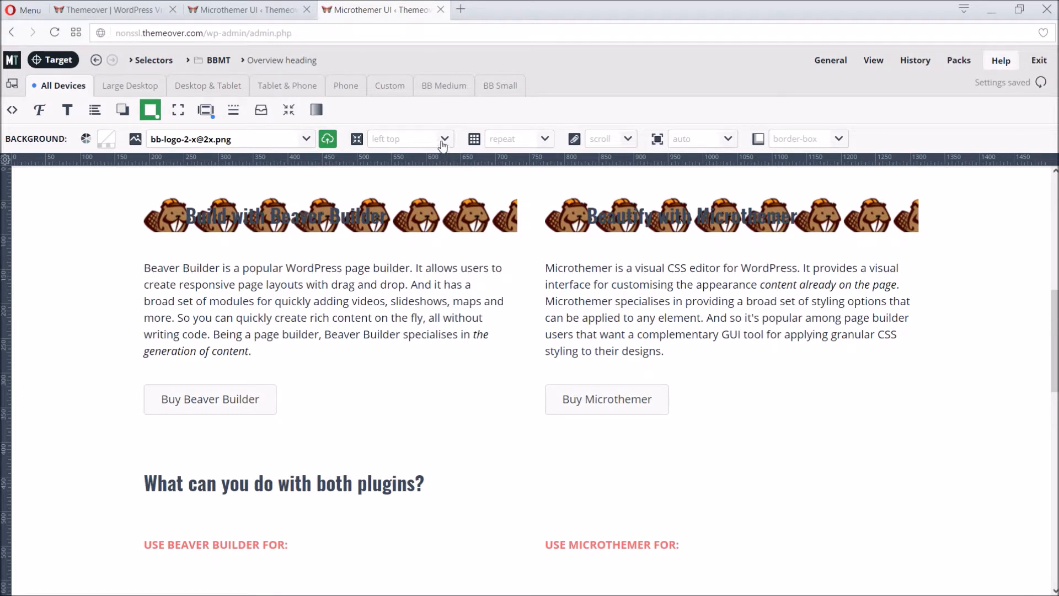
# - Set the overview headings' background position to 0 3, repeat to no-repeat and size to 45
pyautogui.click(409, 136)
pyautogui.write('0 3')
pyautogui.click(546, 140)
pyautogui.click(515, 220)
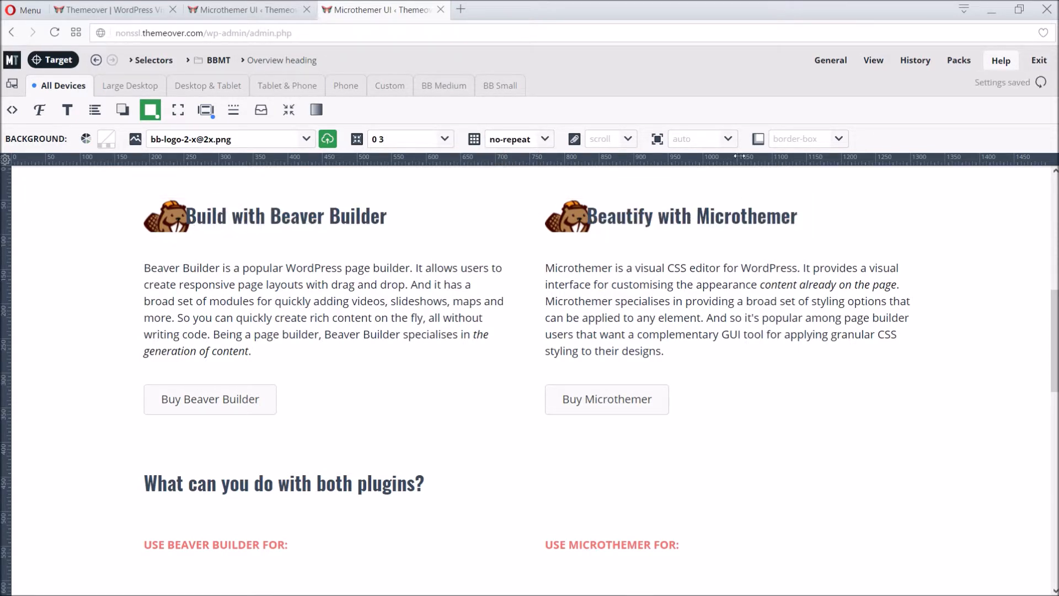
pyautogui.click(699, 141)
pyautogui.write('45')
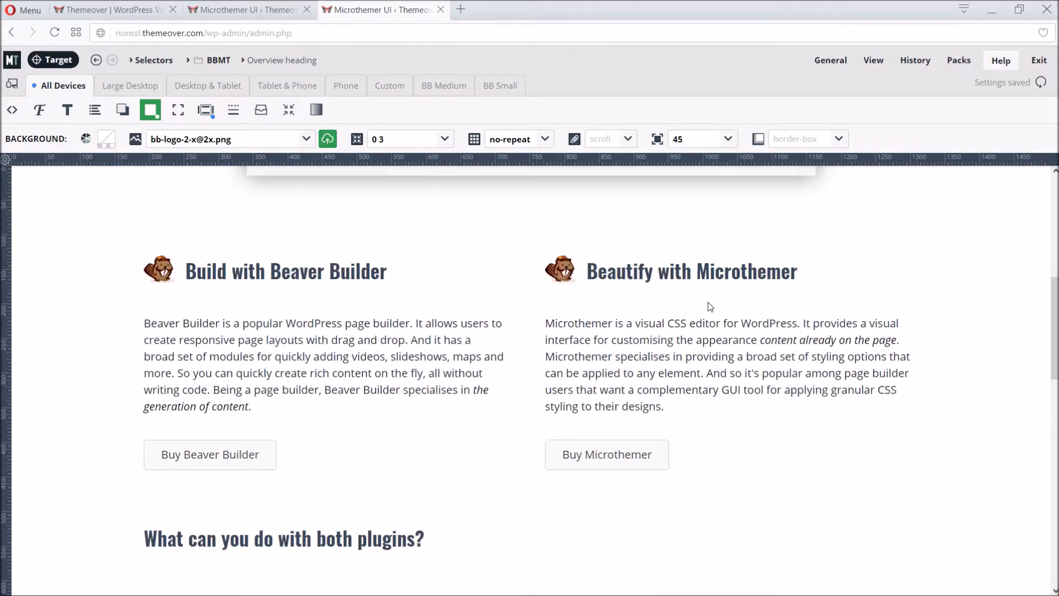
# - Target the "Beautify with Microthemer" heading and create a selector for it labelled "MT heading" in the BBMT folder
pyautogui.click(58, 59)
pyautogui.click(761, 361)
pyautogui.click(239, 59)
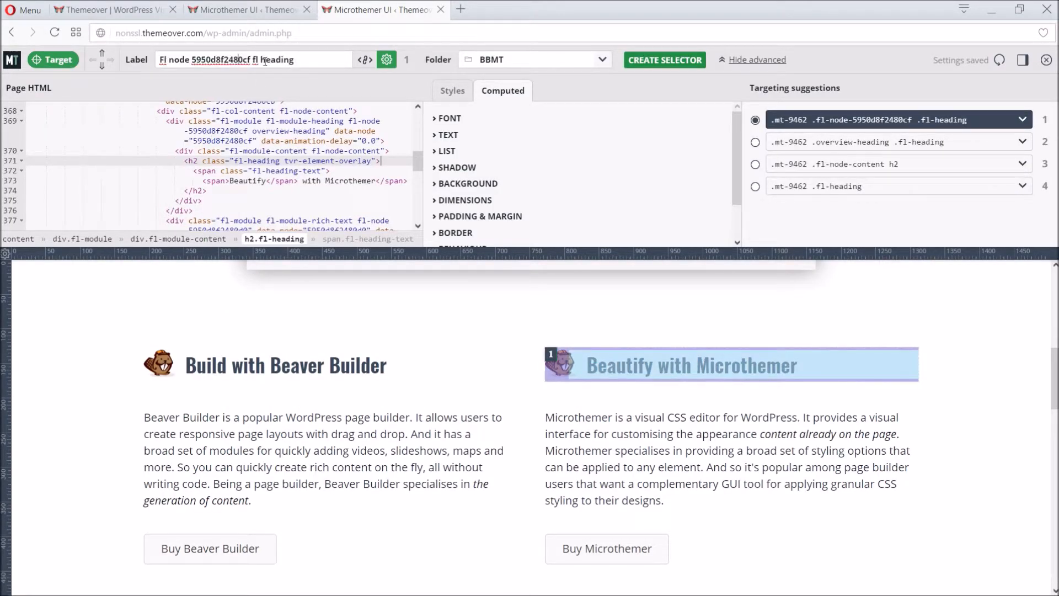
pyautogui.moveTo(257, 60); pyautogui.dragTo(121, 64)
pyautogui.write('MT')
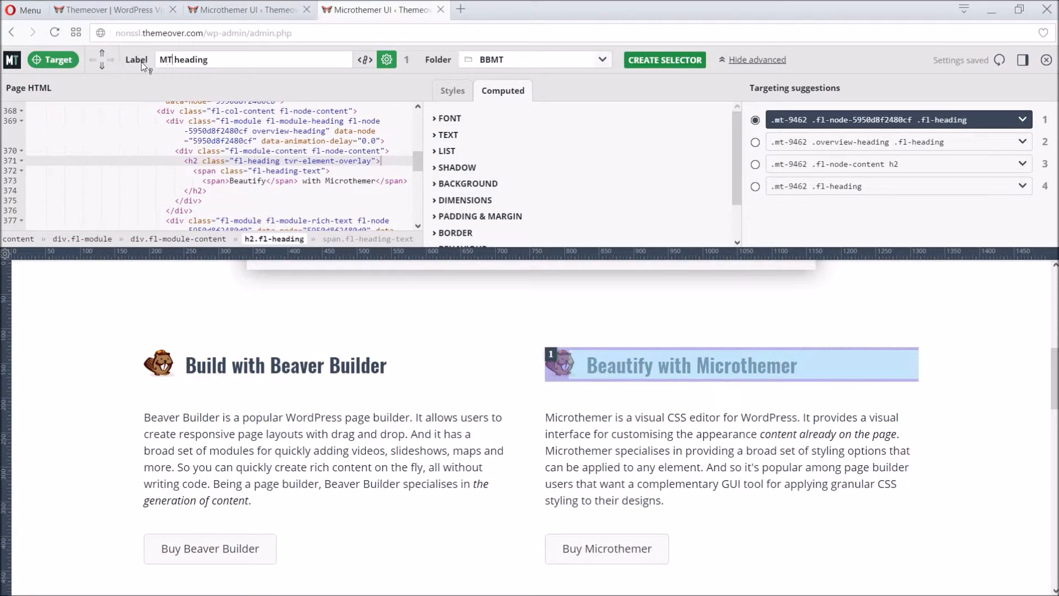
pyautogui.click(645, 59)
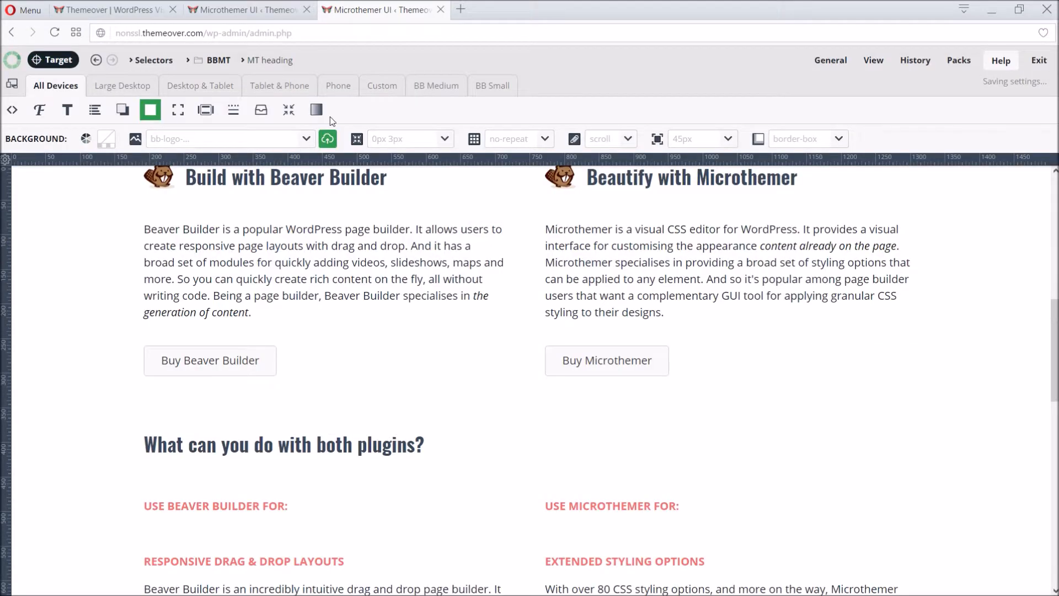
pyautogui.click(328, 138)
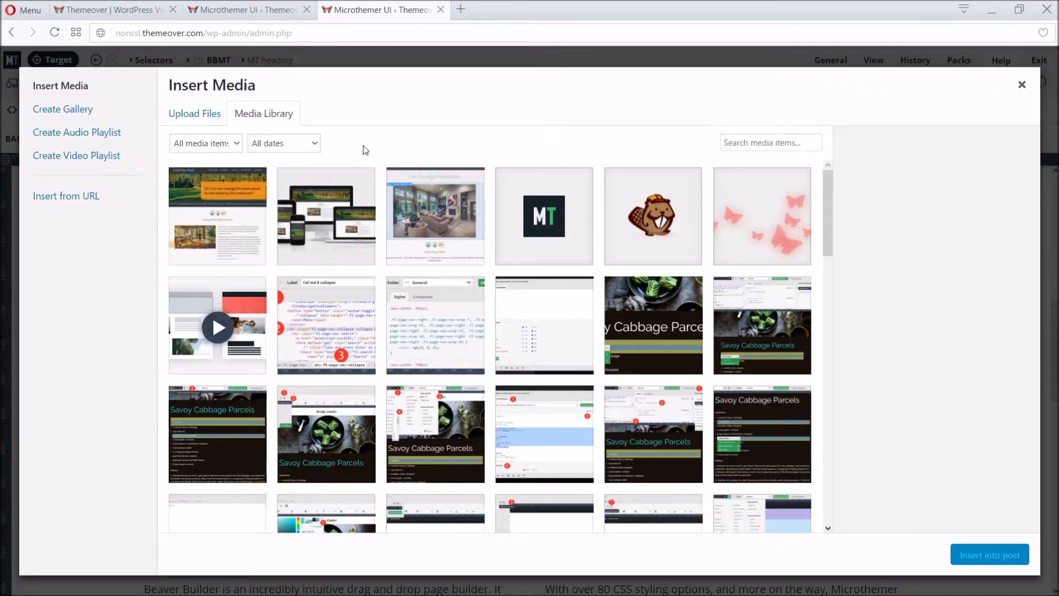
pyautogui.click(548, 214)
pyautogui.click(975, 561)
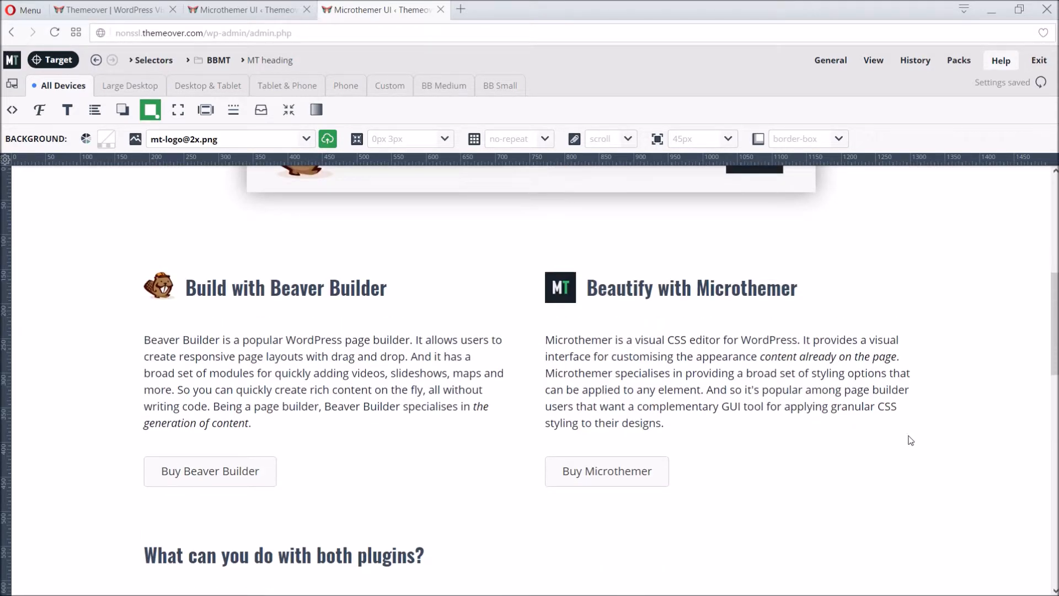
# - Target the Buy Beaver Builder button and create a selector from .mt-9462 .fl-button labelled "buttons" in the BBMT folder
pyautogui.scroll(-2, 753, 361)
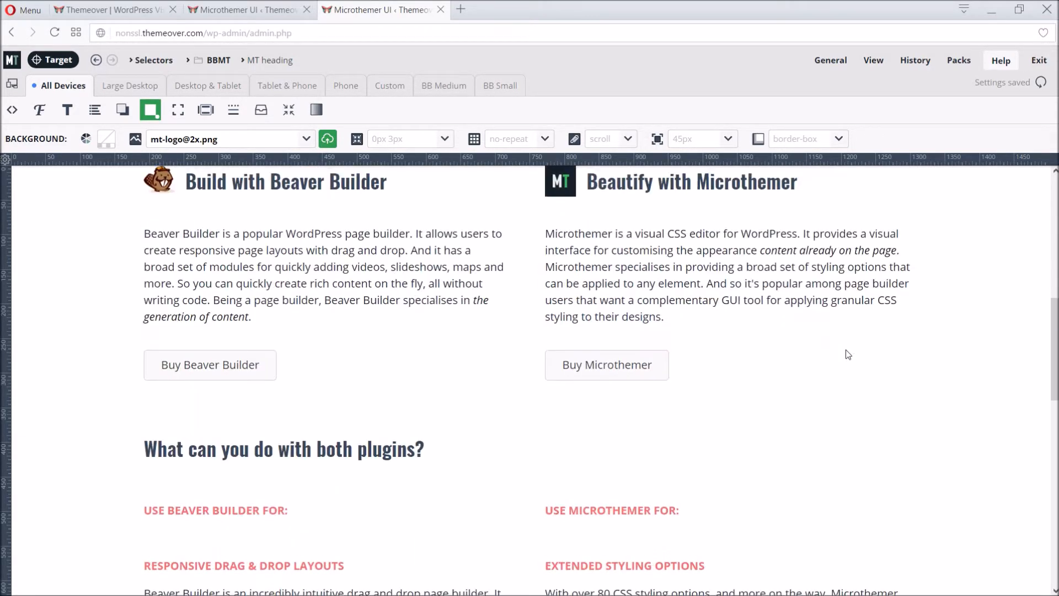
pyautogui.moveTo(1054, 317)
pyautogui.mouseDown()
pyautogui.moveTo(1052, 485)
pyautogui.moveTo(1049, 338)
pyautogui.mouseUp()
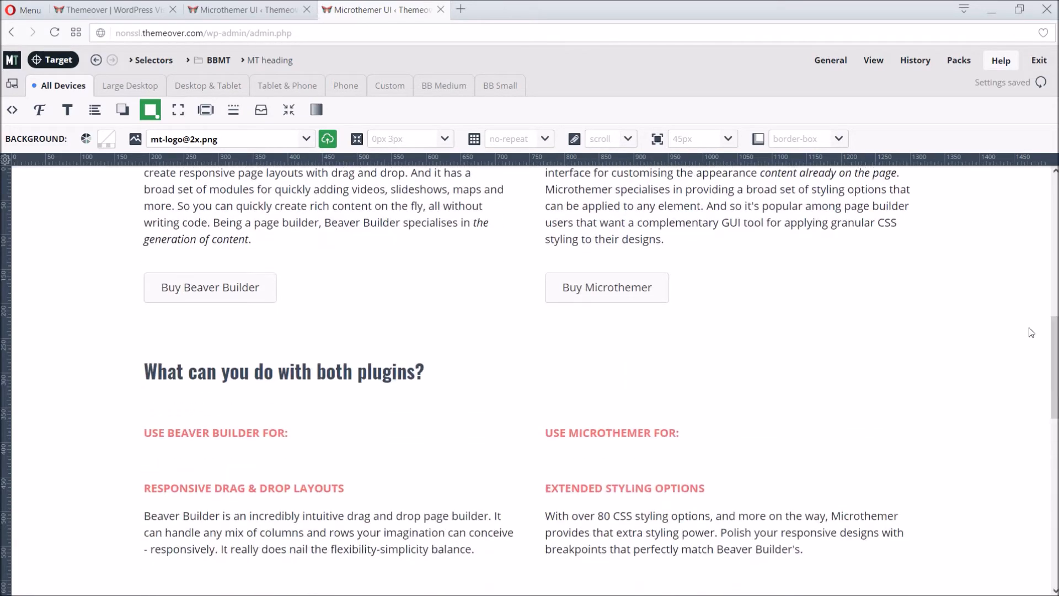
pyautogui.click(63, 62)
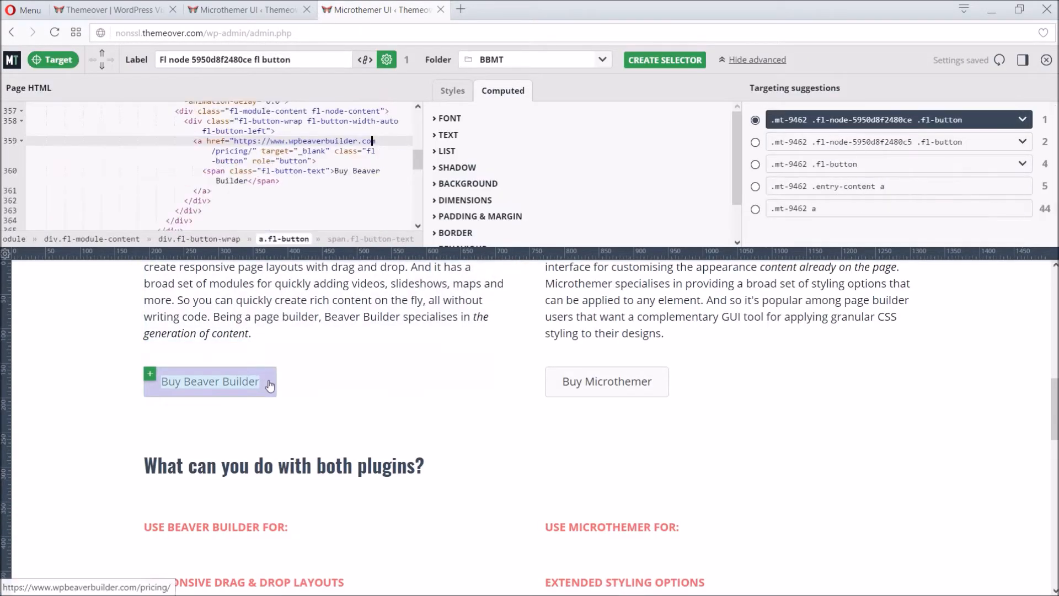
pyautogui.click(271, 386)
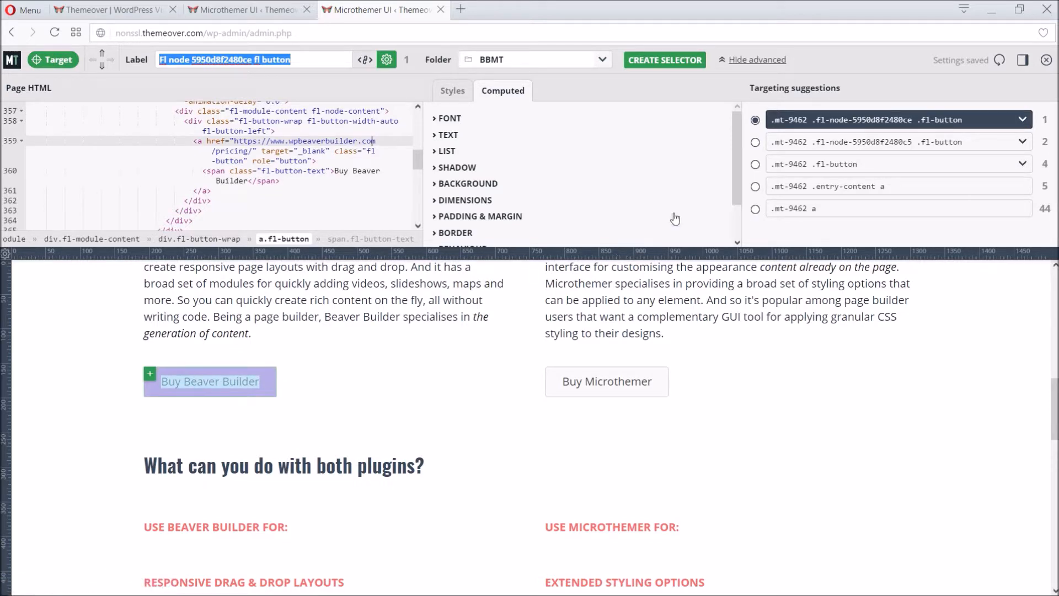
pyautogui.click(755, 164)
pyautogui.moveTo(1055, 429)
pyautogui.mouseDown()
pyautogui.moveTo(1056, 541)
pyautogui.moveTo(1055, 437)
pyautogui.mouseUp()
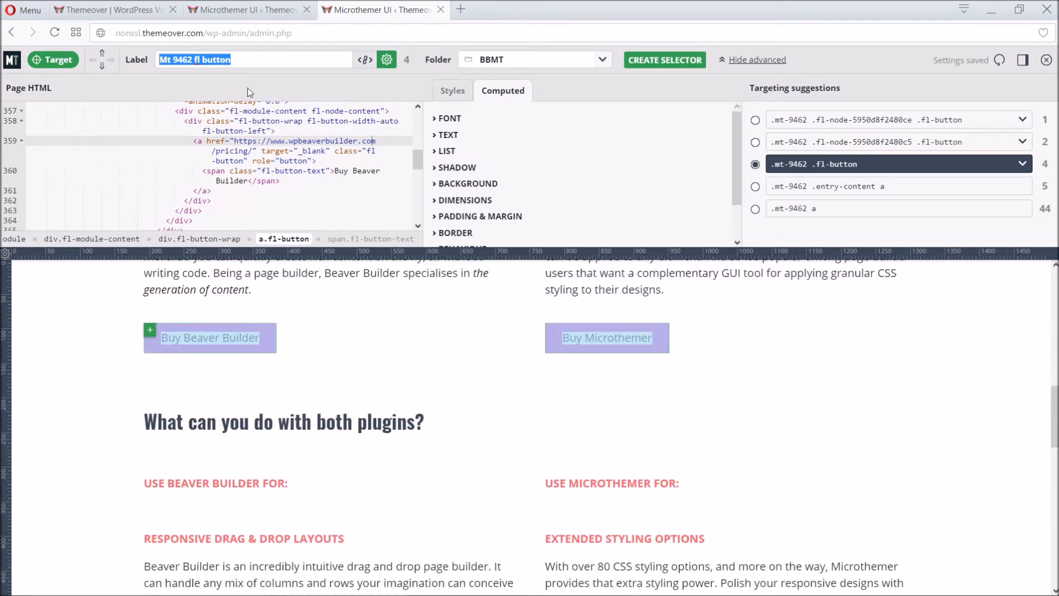
pyautogui.write('buttons')
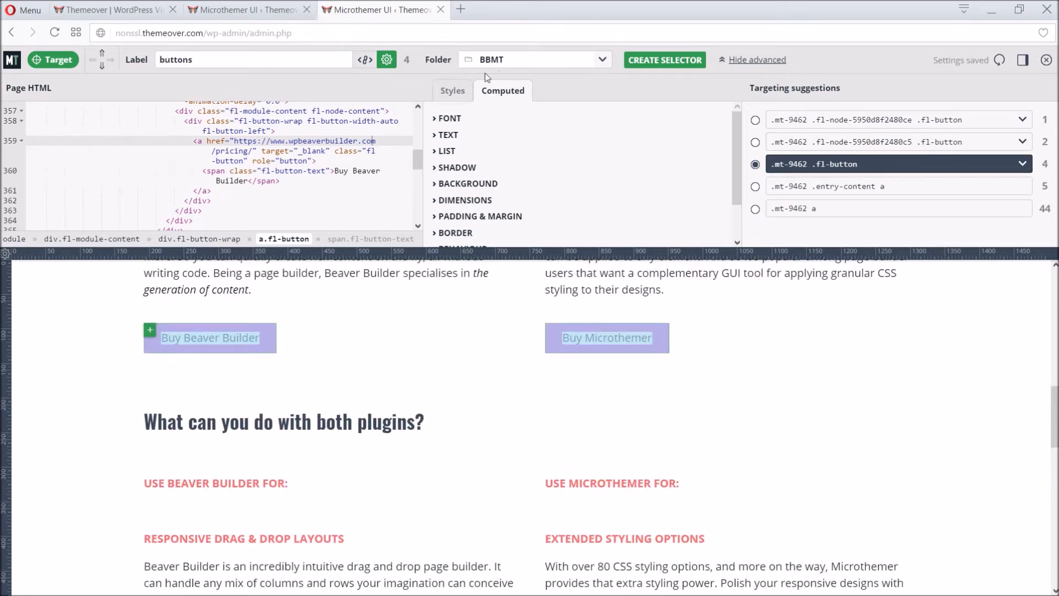
pyautogui.click(677, 61)
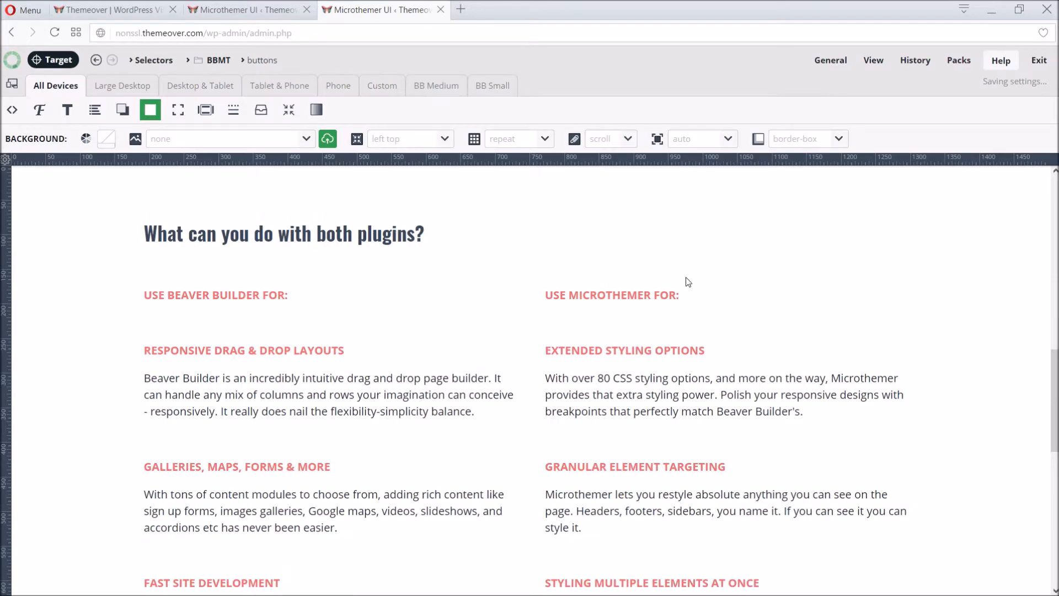
# - Set the buttons' background color to the saved green #77a38c
pyautogui.scroll(2, 690, 298)
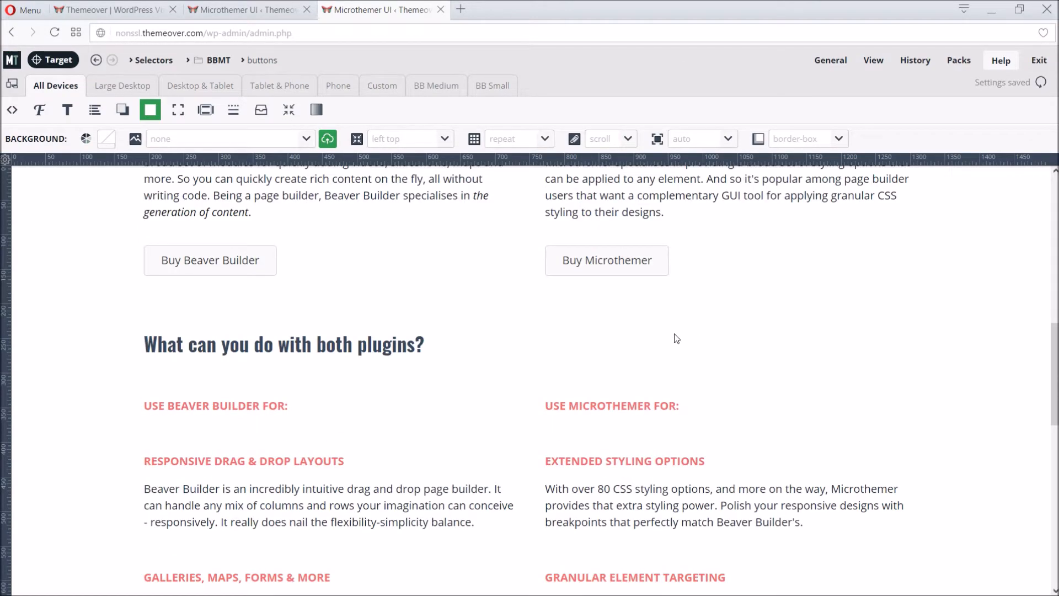
pyautogui.click(106, 138)
pyautogui.click(212, 338)
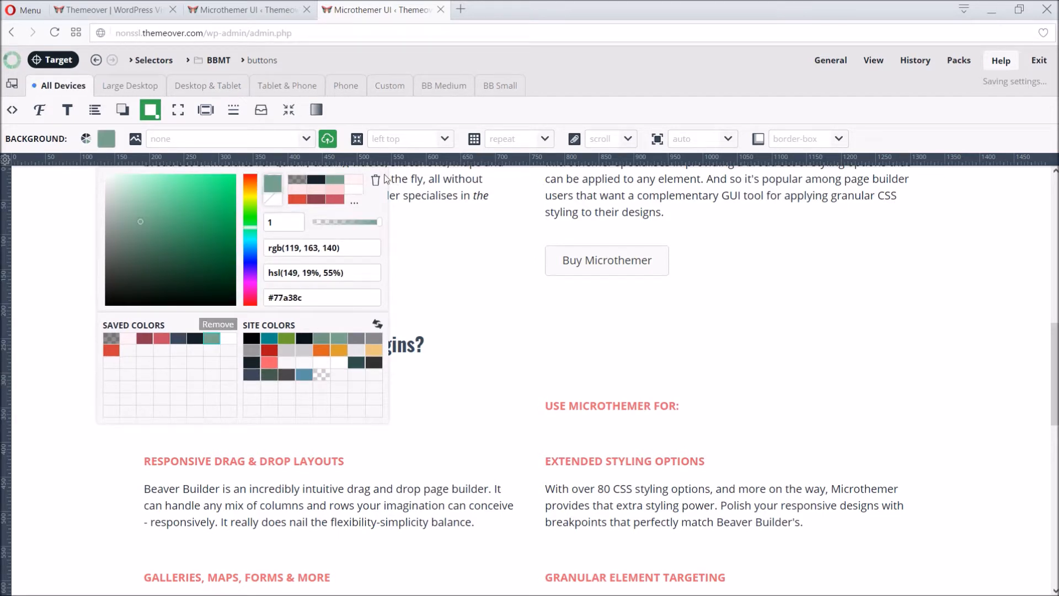
pyautogui.click(431, 113)
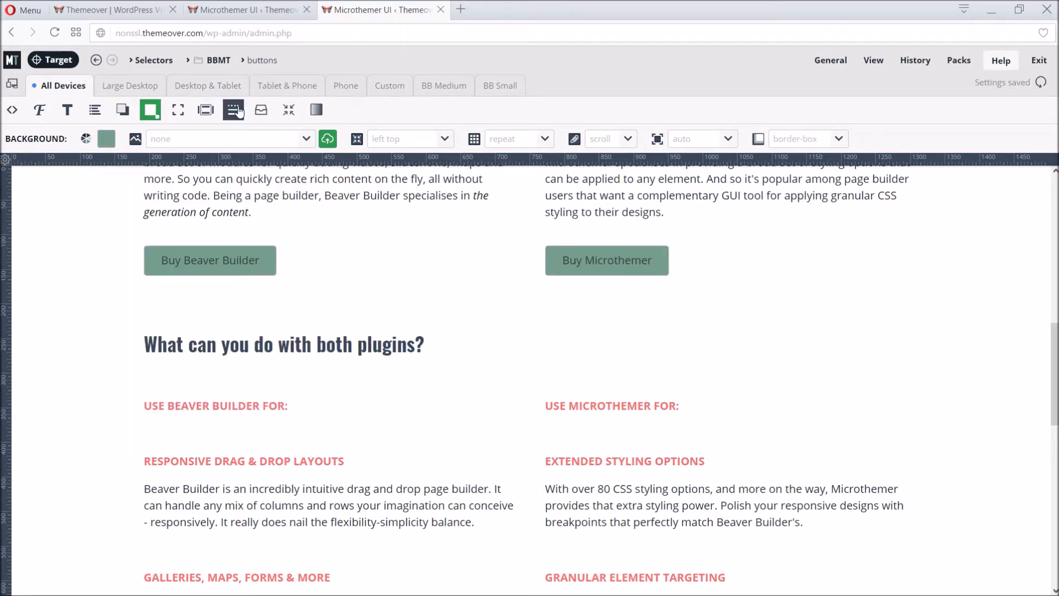
# - Set the buttons' padding to 18 top and bottom and 30 left and right
pyautogui.click(206, 110)
pyautogui.click(111, 140)
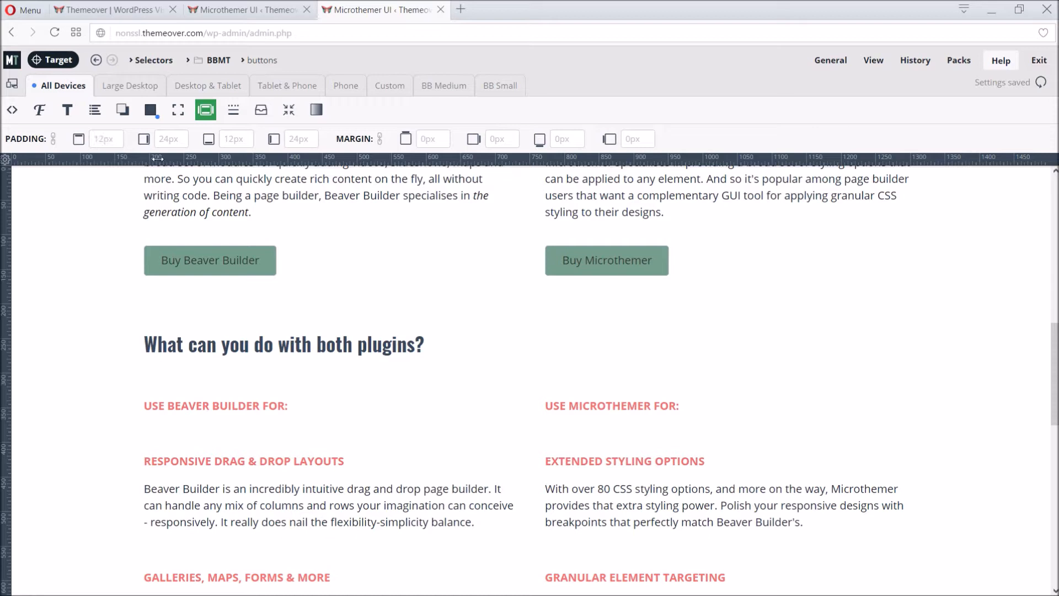
pyautogui.write('18')
pyautogui.write('30')
pyautogui.press('Tab')
pyautogui.write('130')
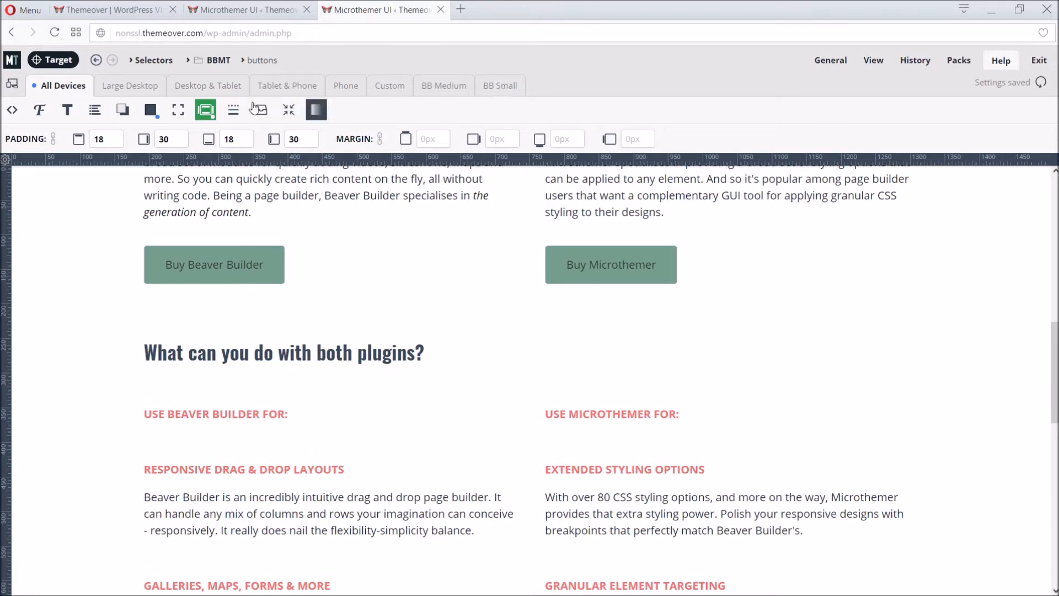
# - Set the buttons' border width to 0 and border radius to 30 on all sides and corners, with the values linked
pyautogui.click(232, 110)
pyautogui.click(556, 138)
pyautogui.click(616, 138)
pyautogui.write('0')
pyautogui.click(556, 166)
pyautogui.click(618, 167)
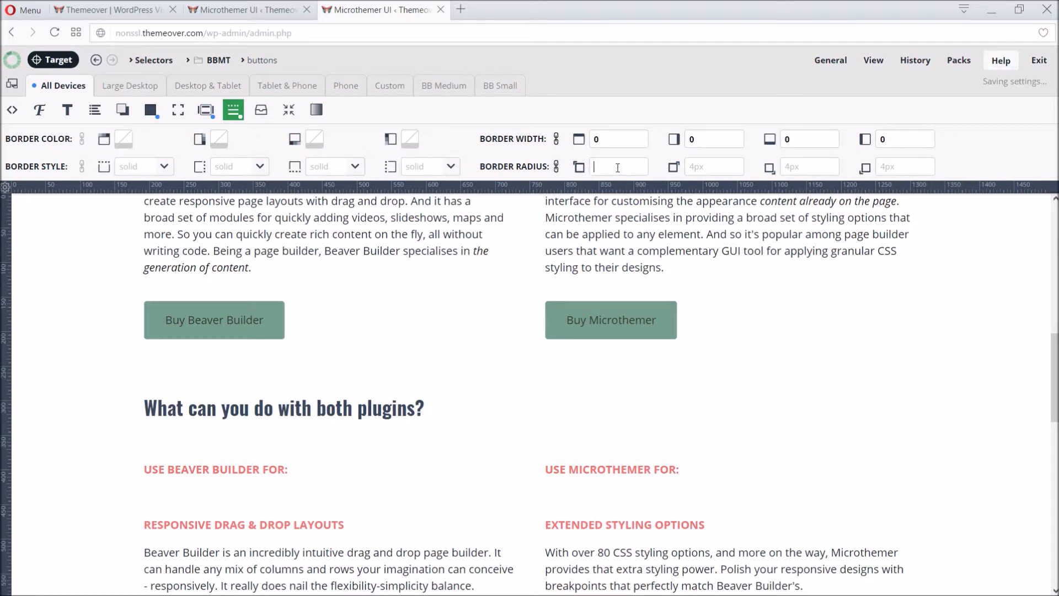
pyautogui.write('30')
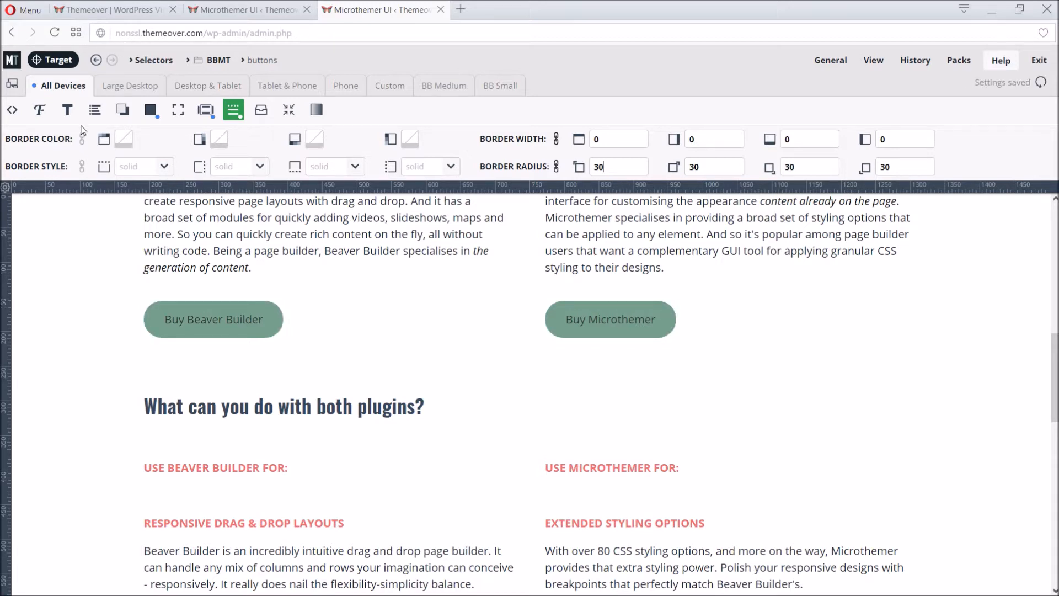
# - Set the font color of the buttons selector to white, #ffffff
pyautogui.click(39, 110)
pyautogui.click(229, 138)
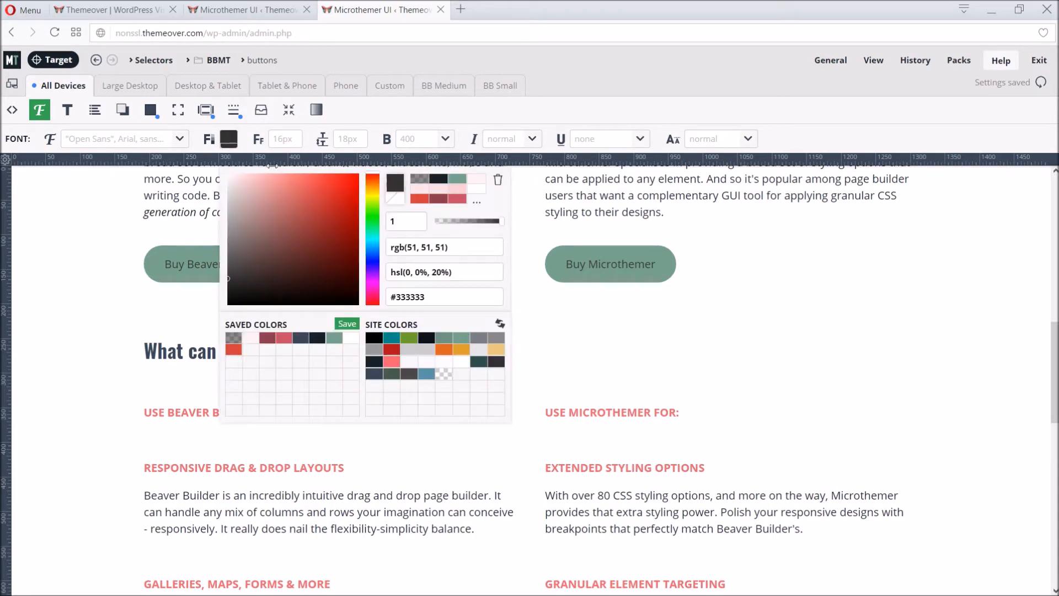
pyautogui.click(476, 190)
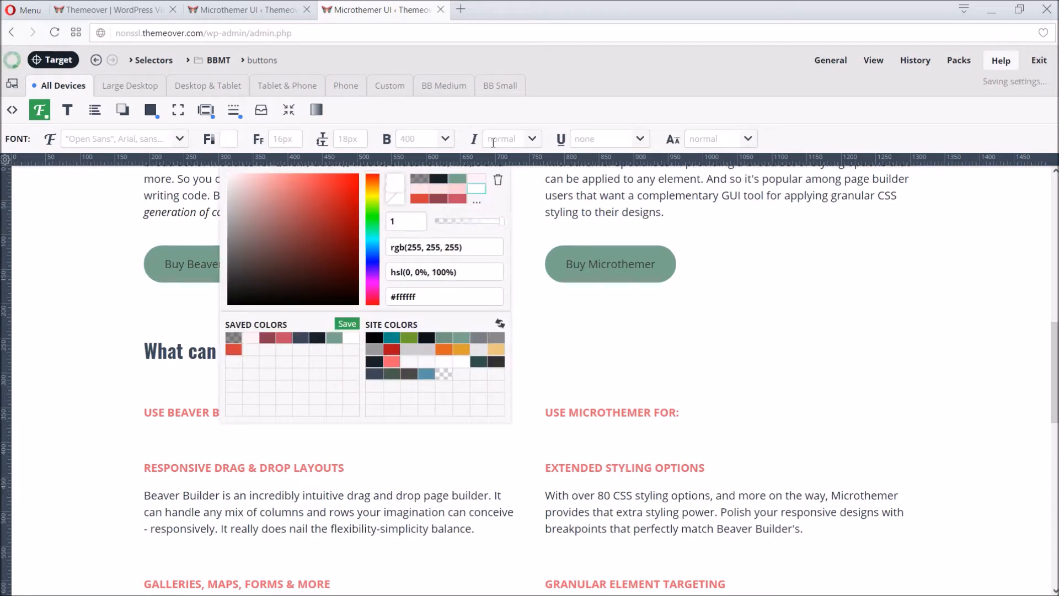
pyautogui.click(508, 114)
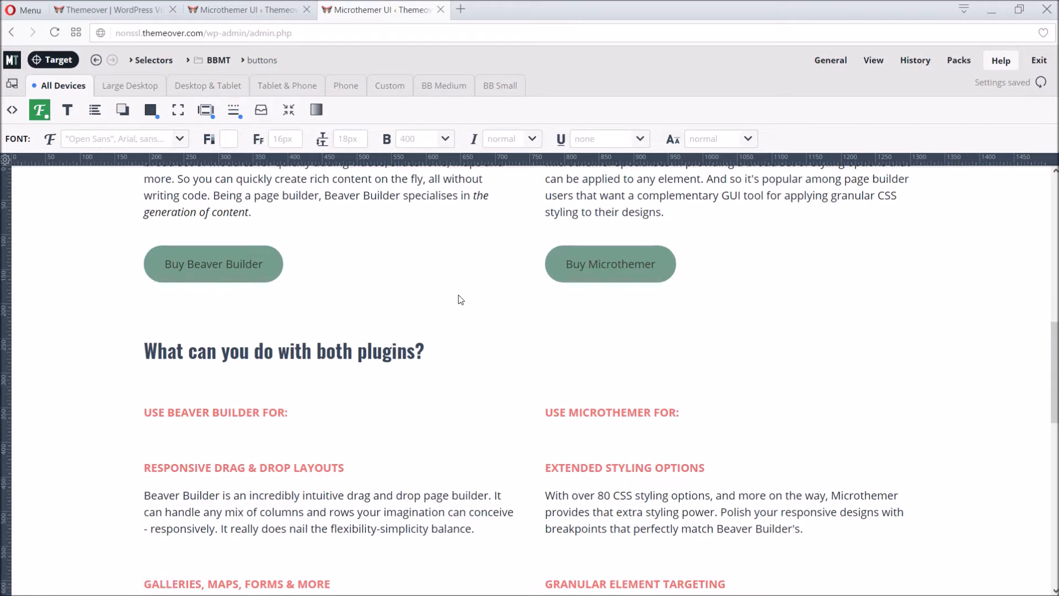
# - Target the text span inside the Buy Beaver Builder button
pyautogui.click(62, 61)
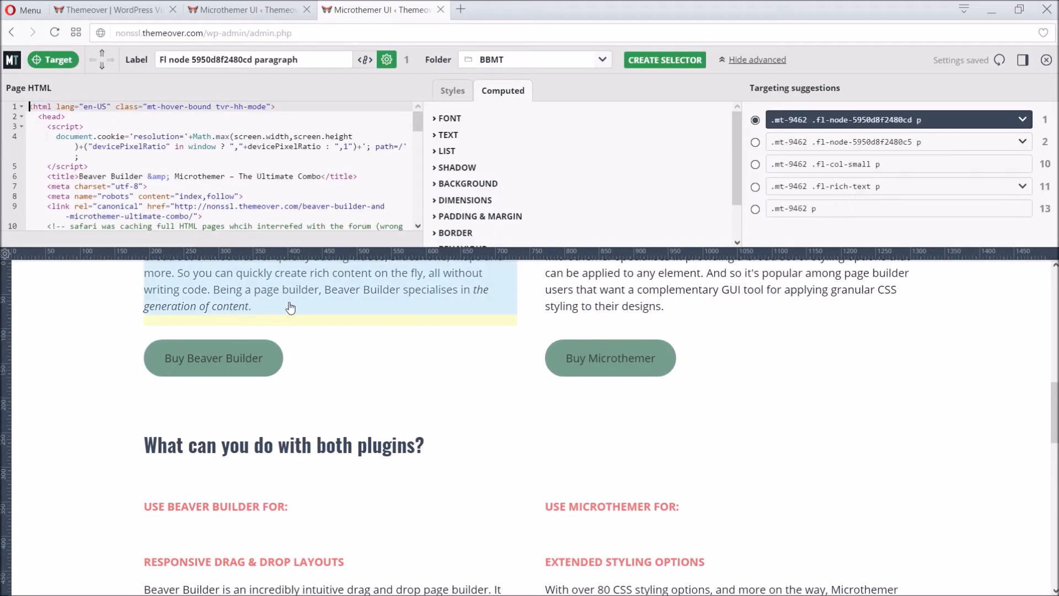
pyautogui.click(276, 363)
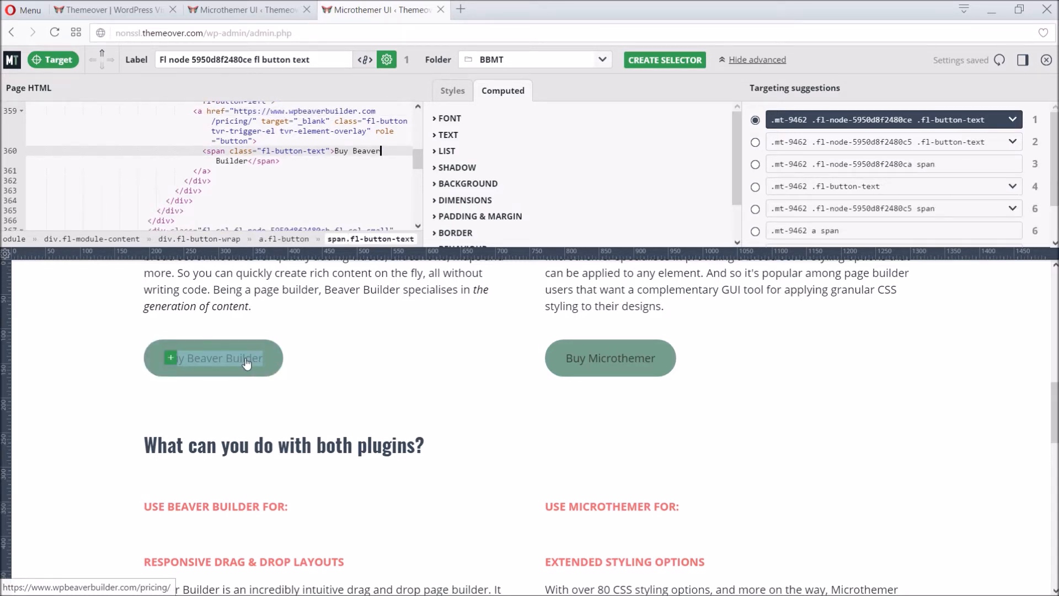
pyautogui.click(246, 363)
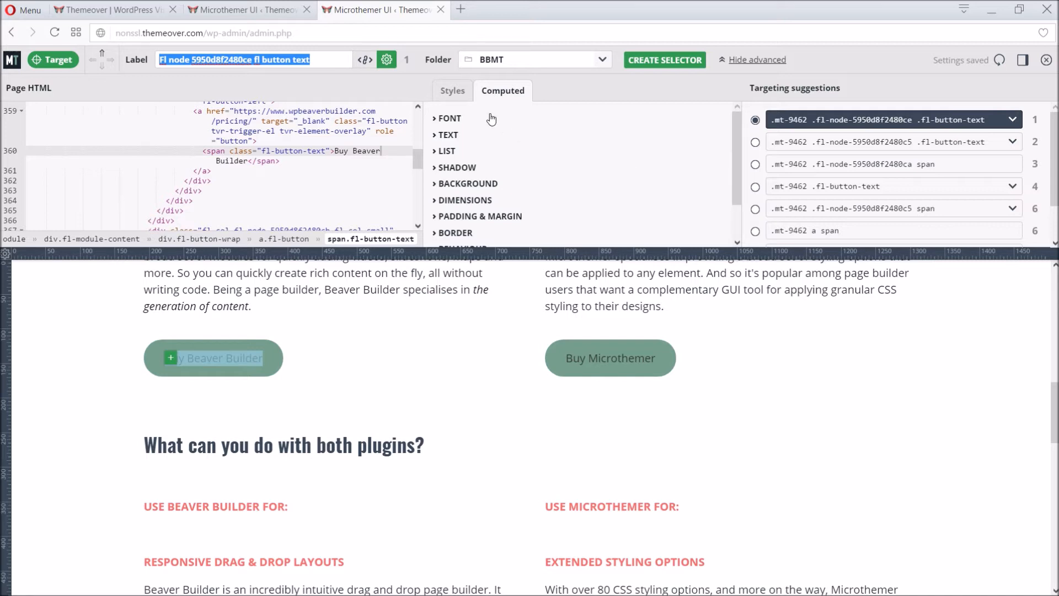
# - Examine the button text's applied style rules and computed font properties to find what sets its color
pyautogui.click(454, 93)
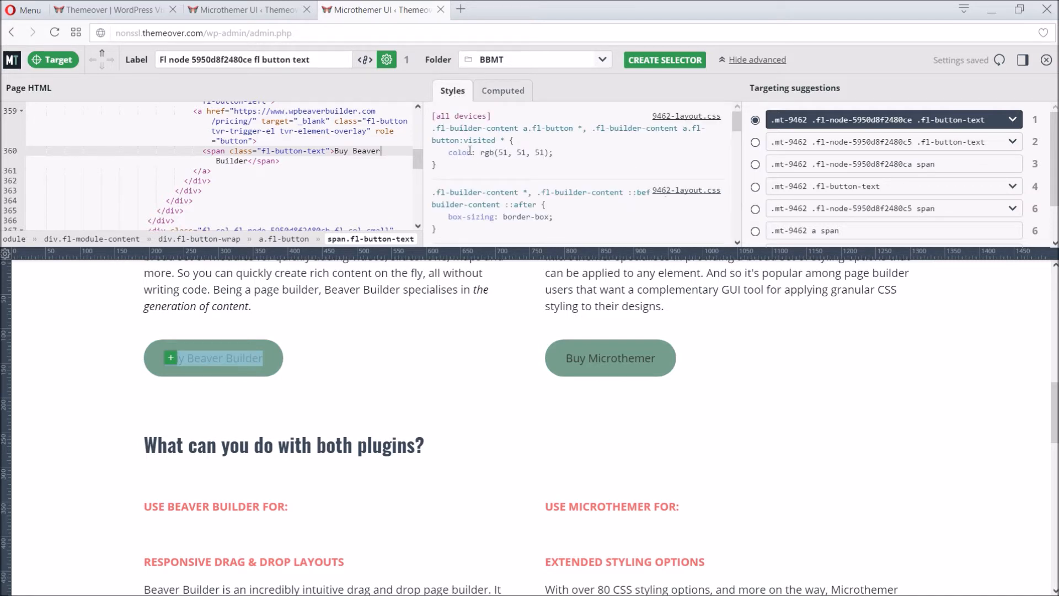
pyautogui.scroll(-5, 541, 167)
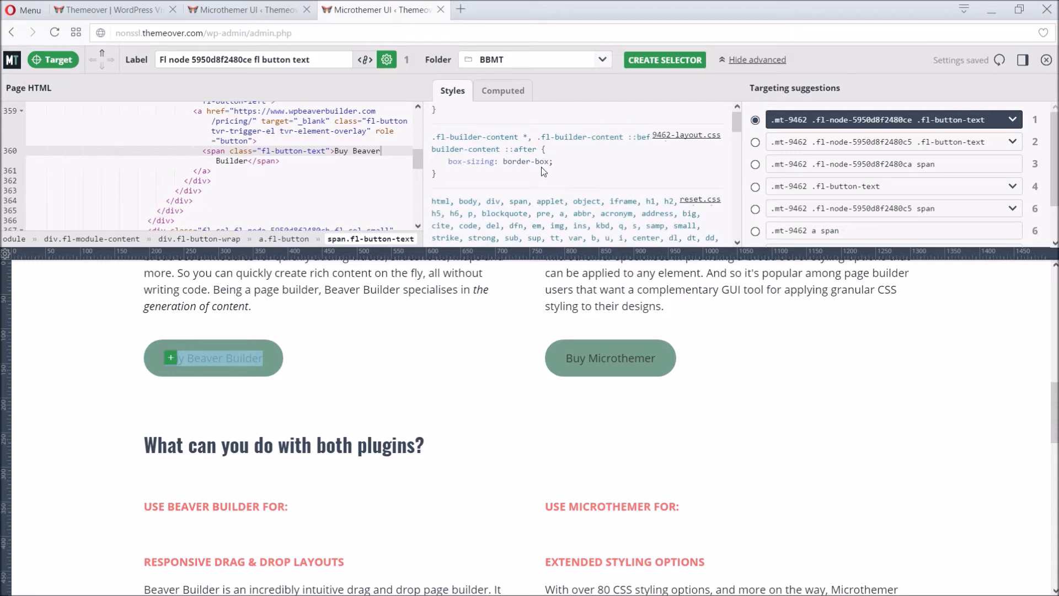
pyautogui.scroll(-5, 542, 168)
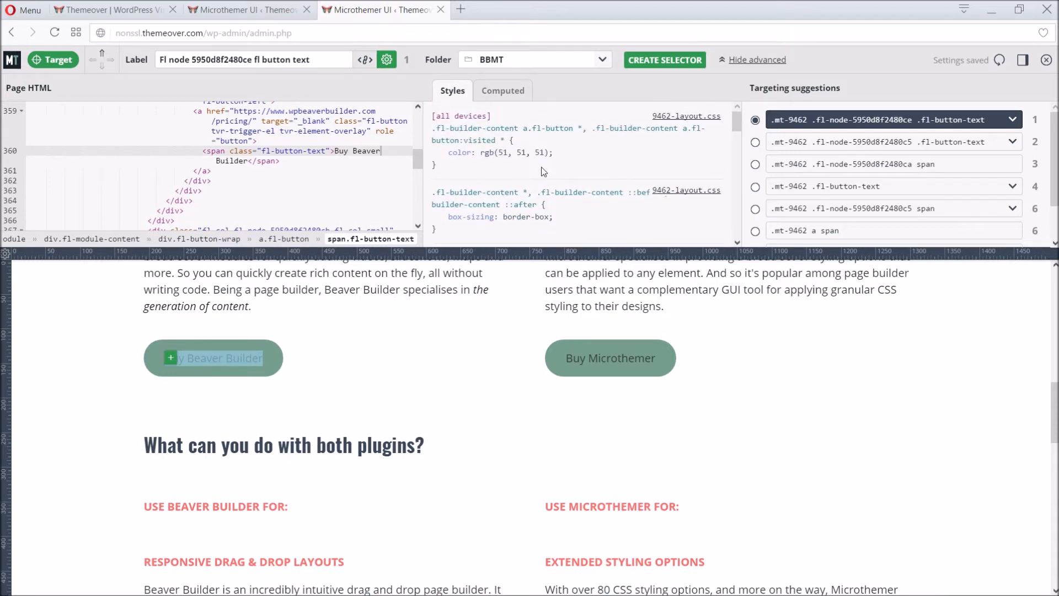
pyautogui.moveTo(445, 152); pyautogui.dragTo(559, 156)
pyautogui.click(583, 160)
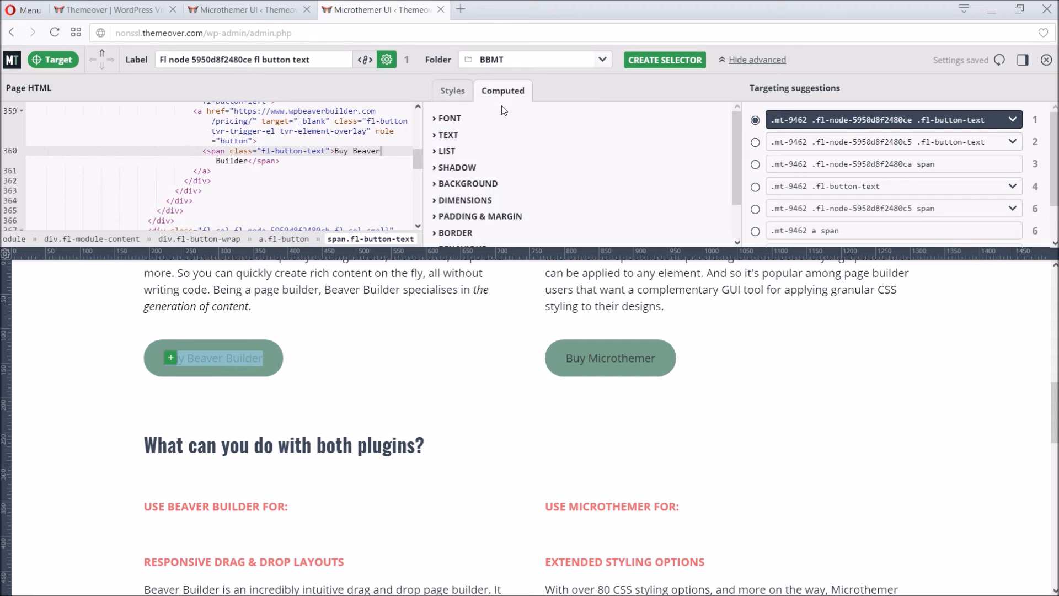
pyautogui.click(450, 118)
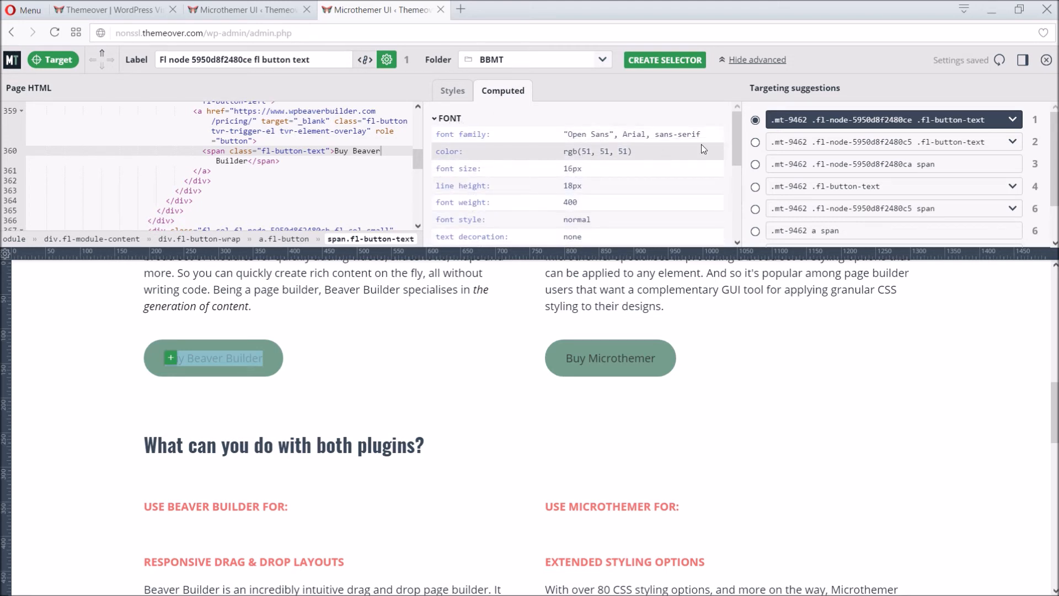
pyautogui.moveTo(735, 136); pyautogui.dragTo(738, 140)
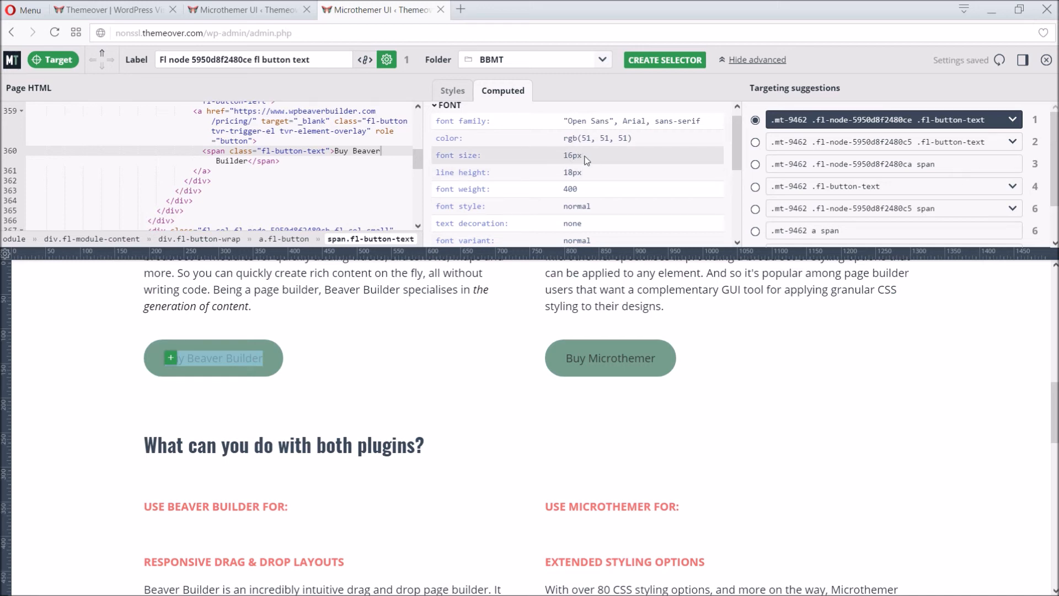
pyautogui.click(462, 98)
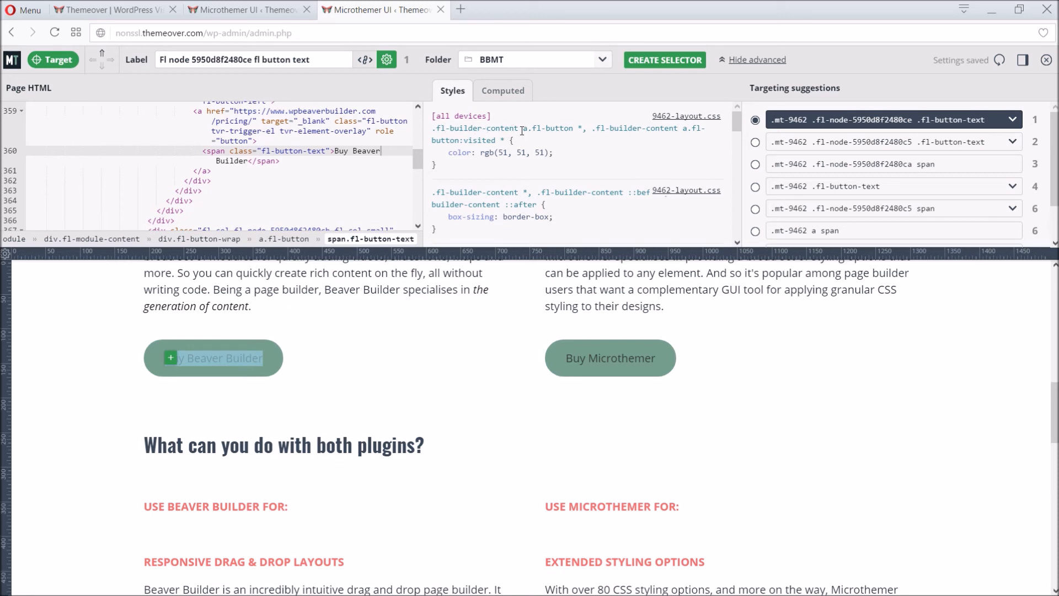
pyautogui.click(502, 92)
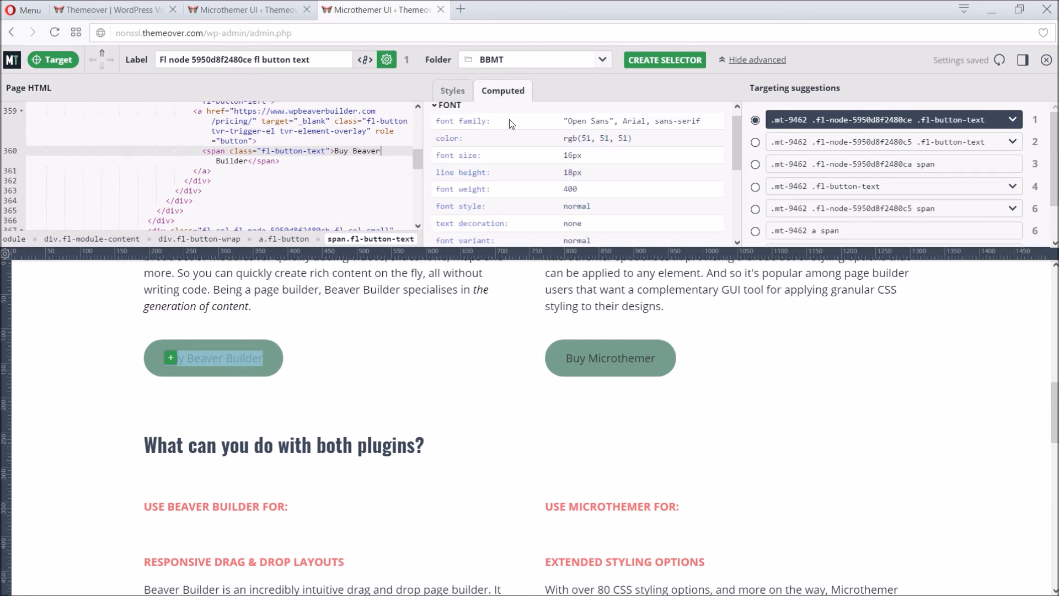
pyautogui.click(511, 121)
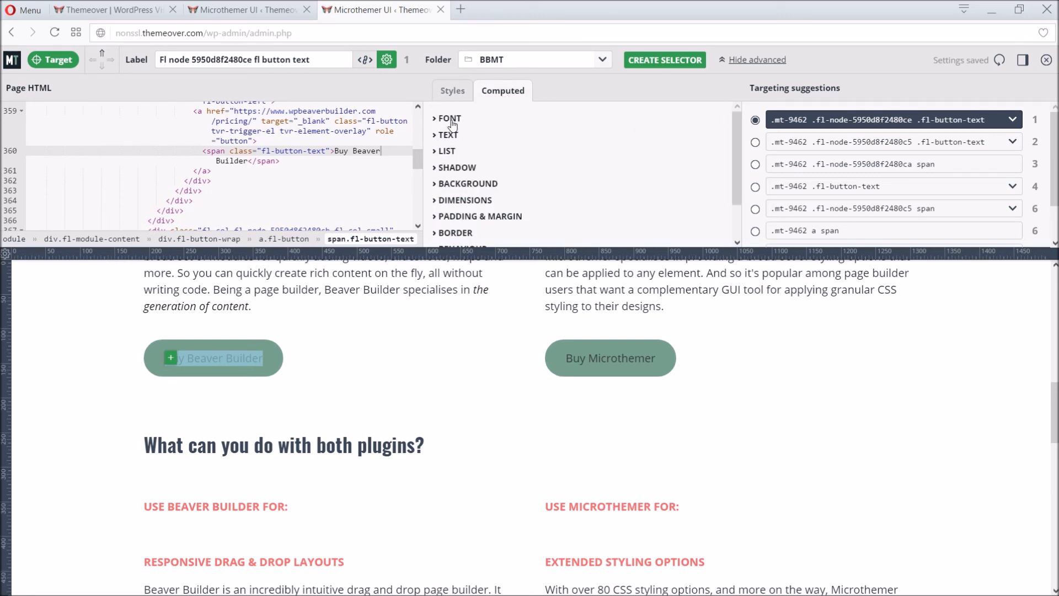
# - Create a selector from the .mt-9462 .fl-button-text suggestion labelled "button text" in the BBMT folder
pyautogui.click(755, 187)
pyautogui.scroll(-10, 827, 386)
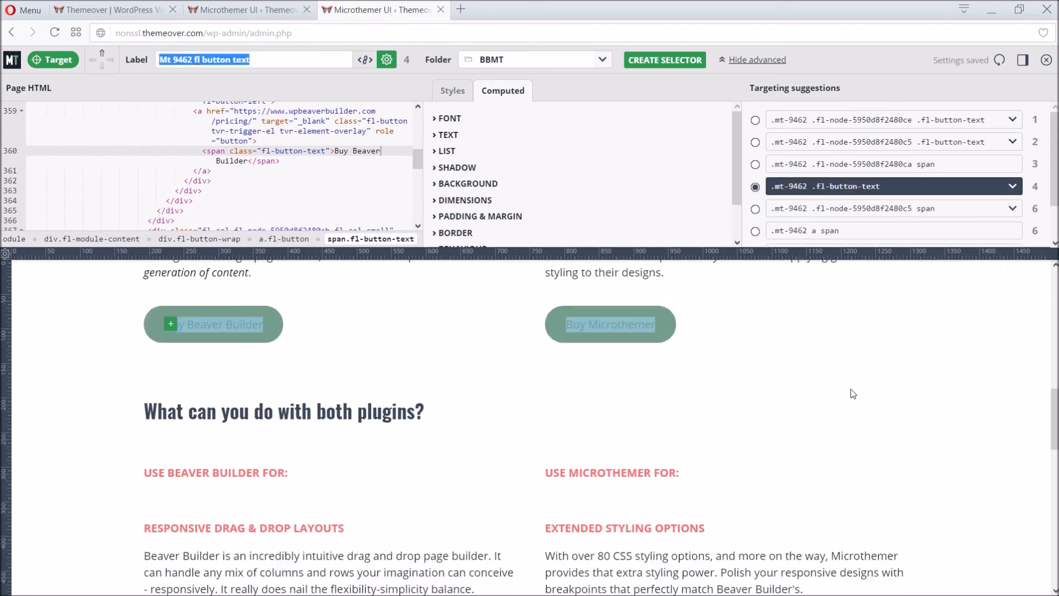
pyautogui.scroll(10, 852, 389)
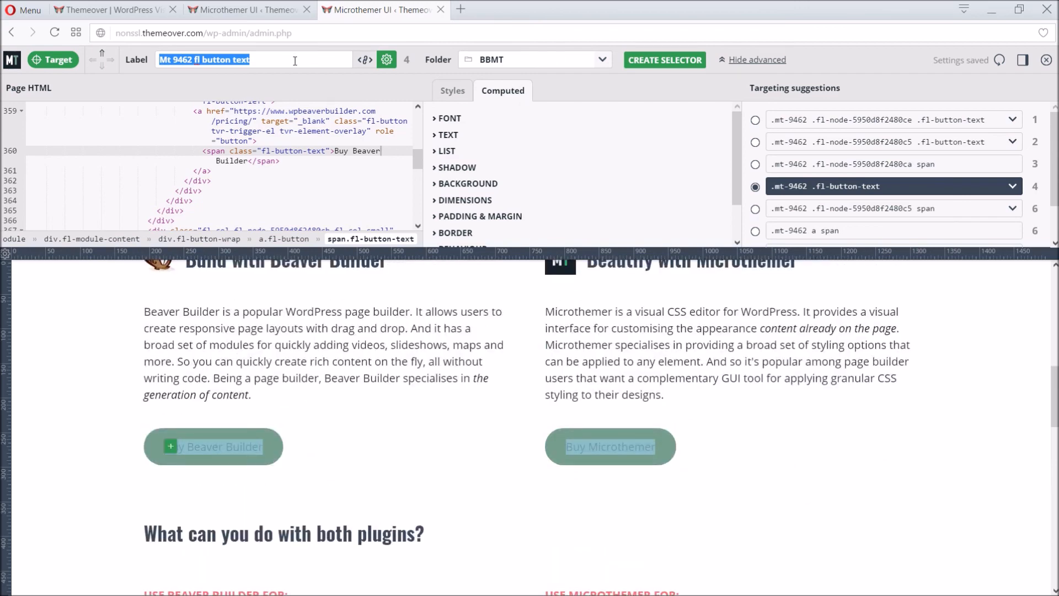
pyautogui.click(217, 65)
pyautogui.moveTo(203, 63); pyautogui.dragTo(143, 59)
pyautogui.press('BackSpace')
pyautogui.click(664, 62)
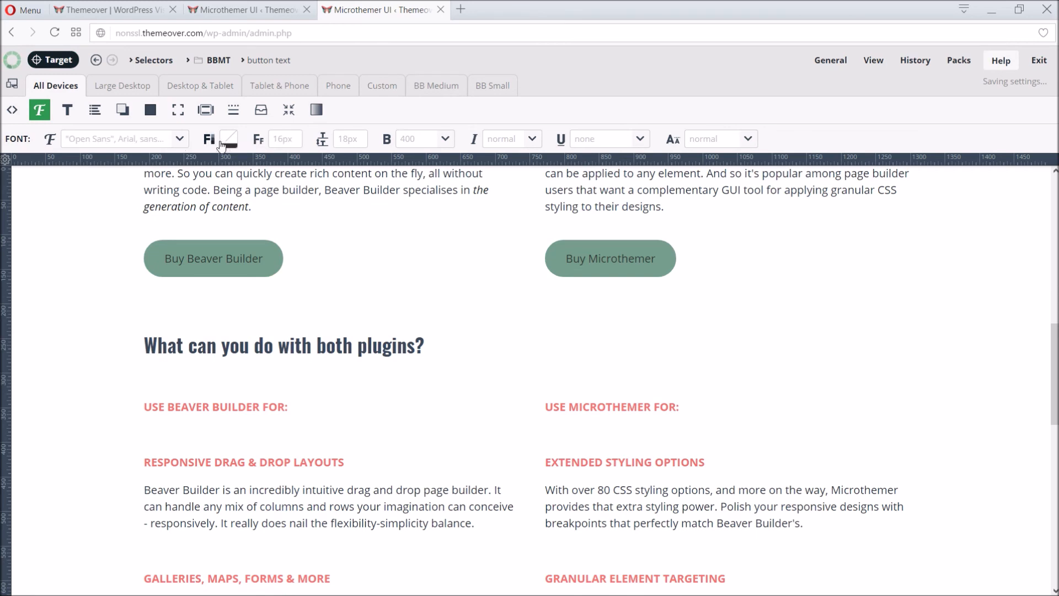
# - Set the button text's font color to white, #ffffff
pyautogui.click(229, 139)
pyautogui.click(479, 192)
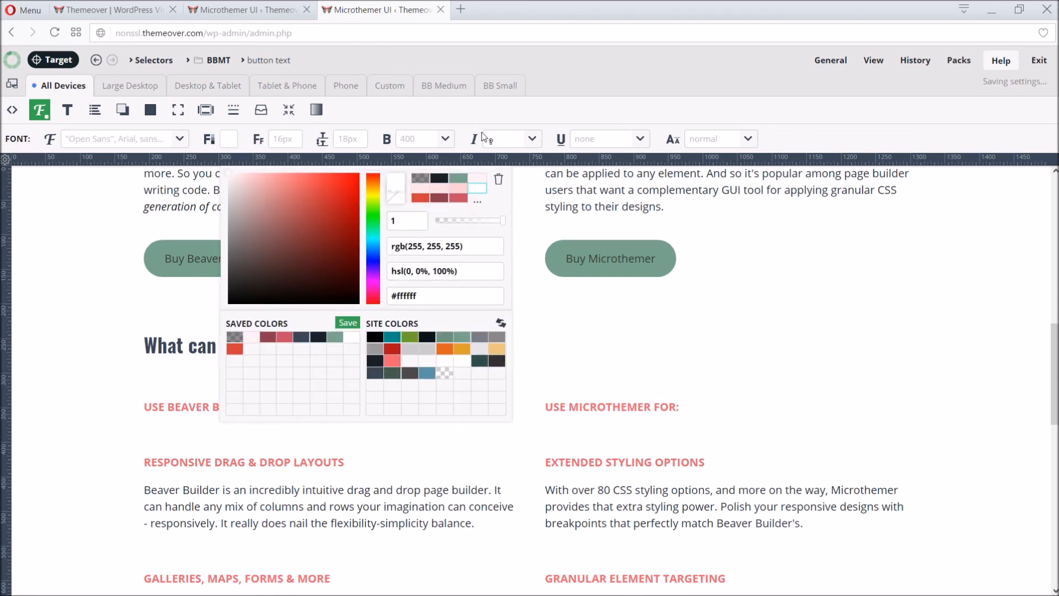